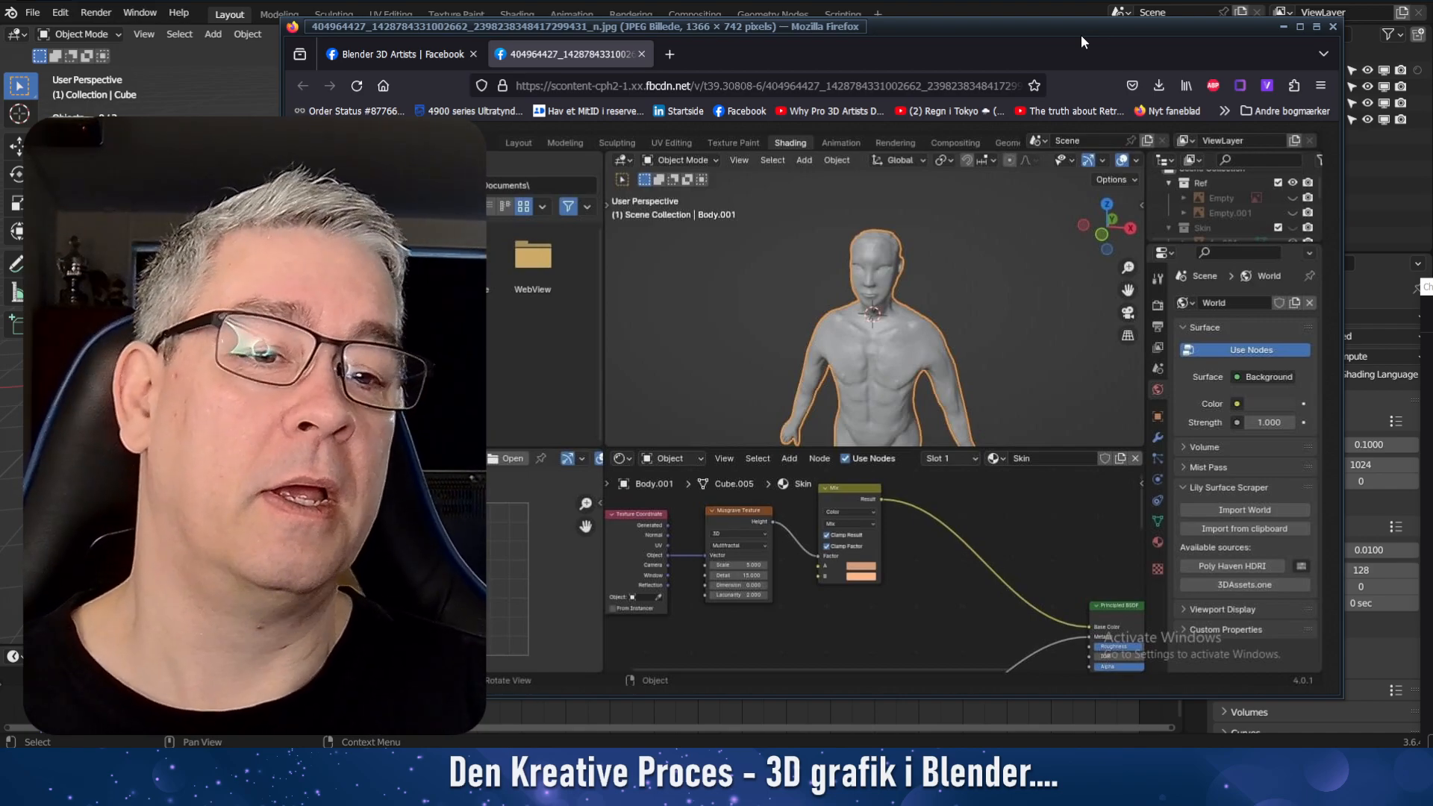
Switch from the browser to Blender and replace the default cube with a Monkey mesh.
click(1282, 27)
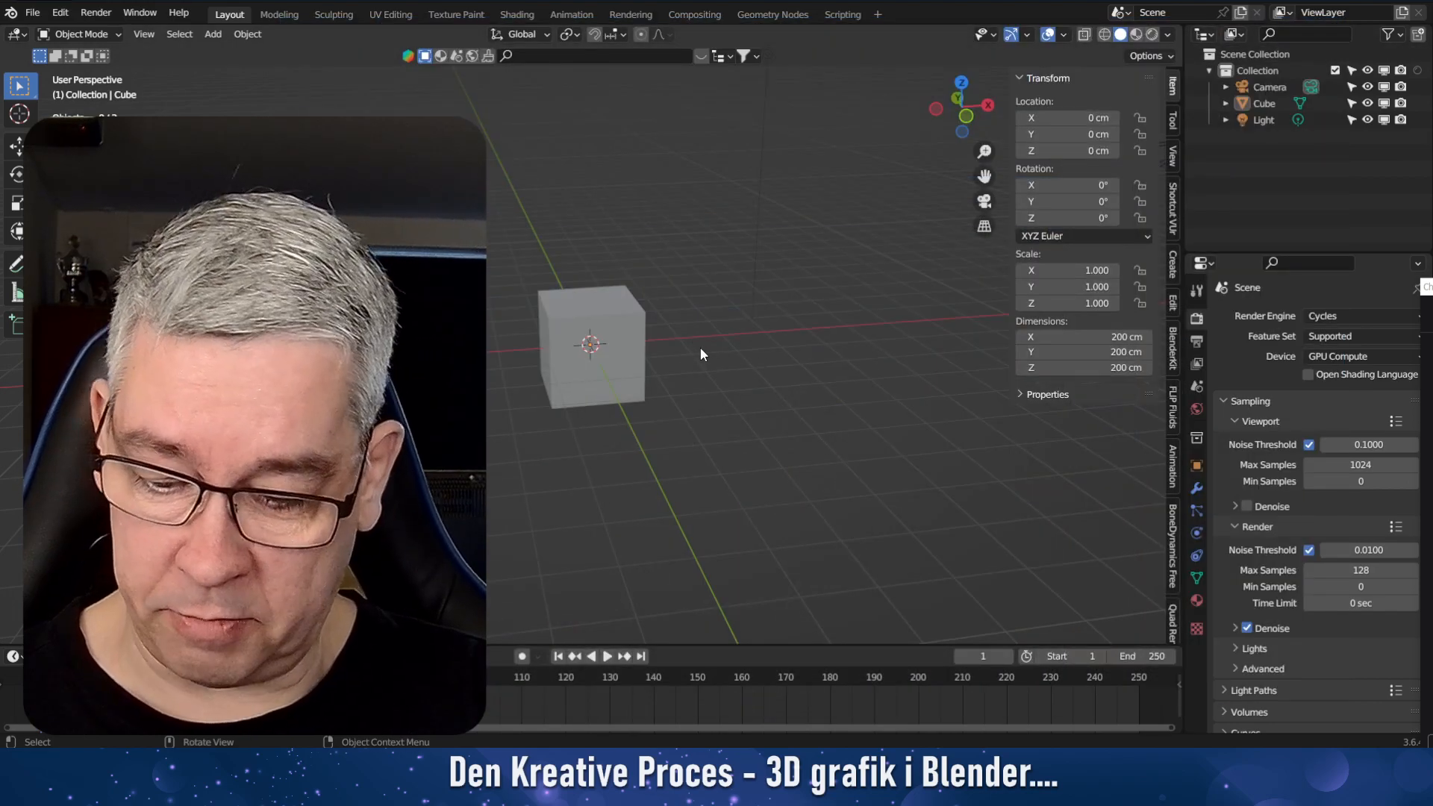
click(624, 370)
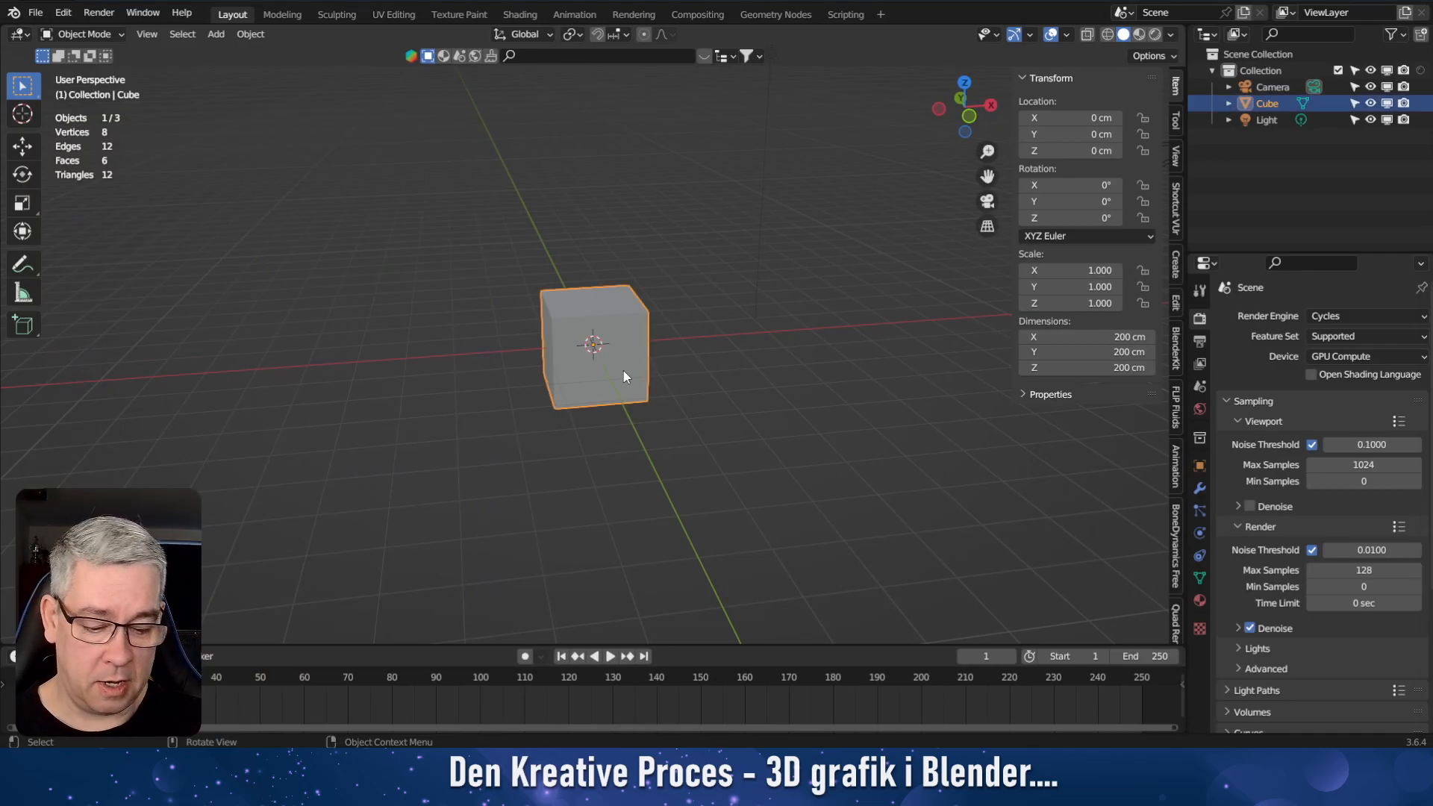
key(x)
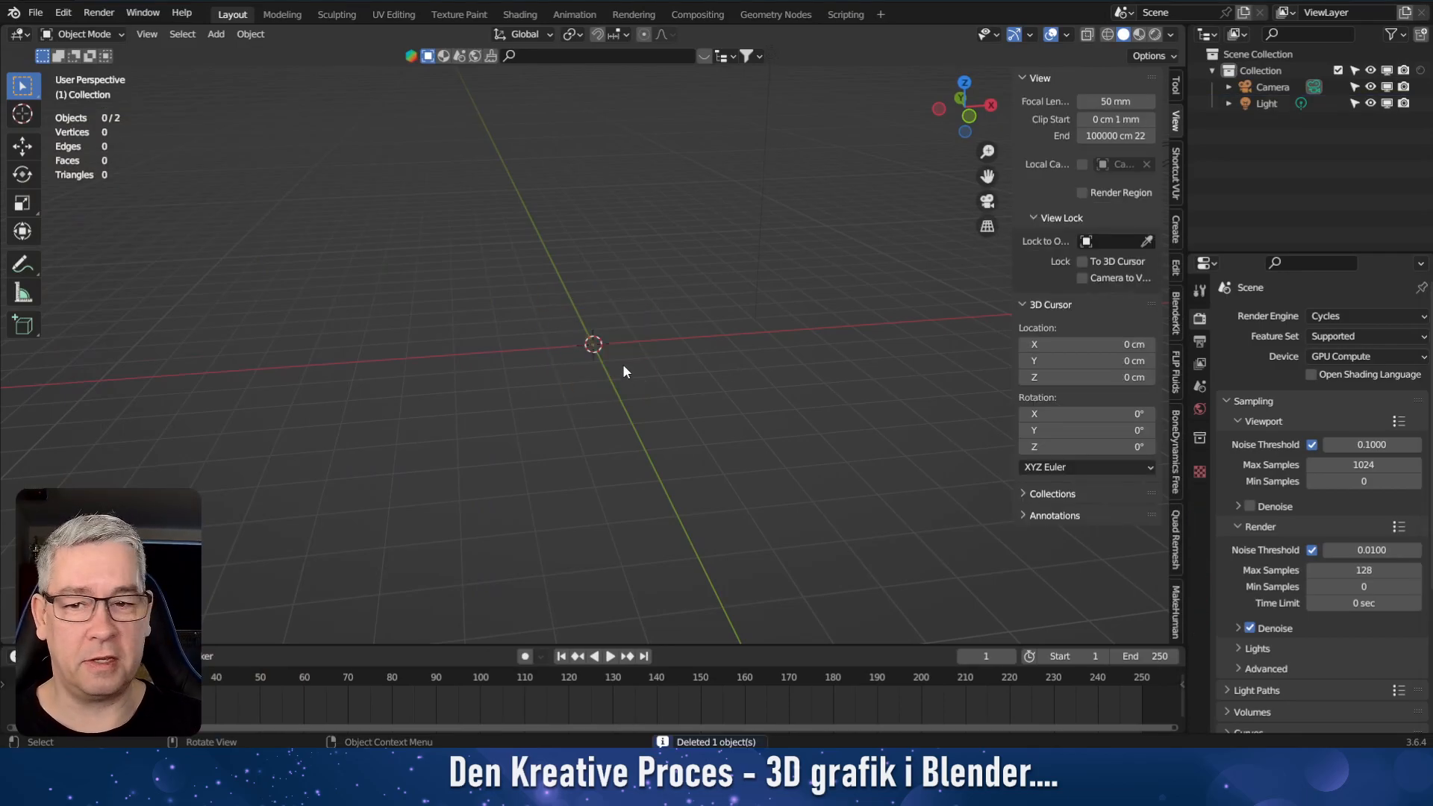
click(220, 35)
mouse_move(228, 53)
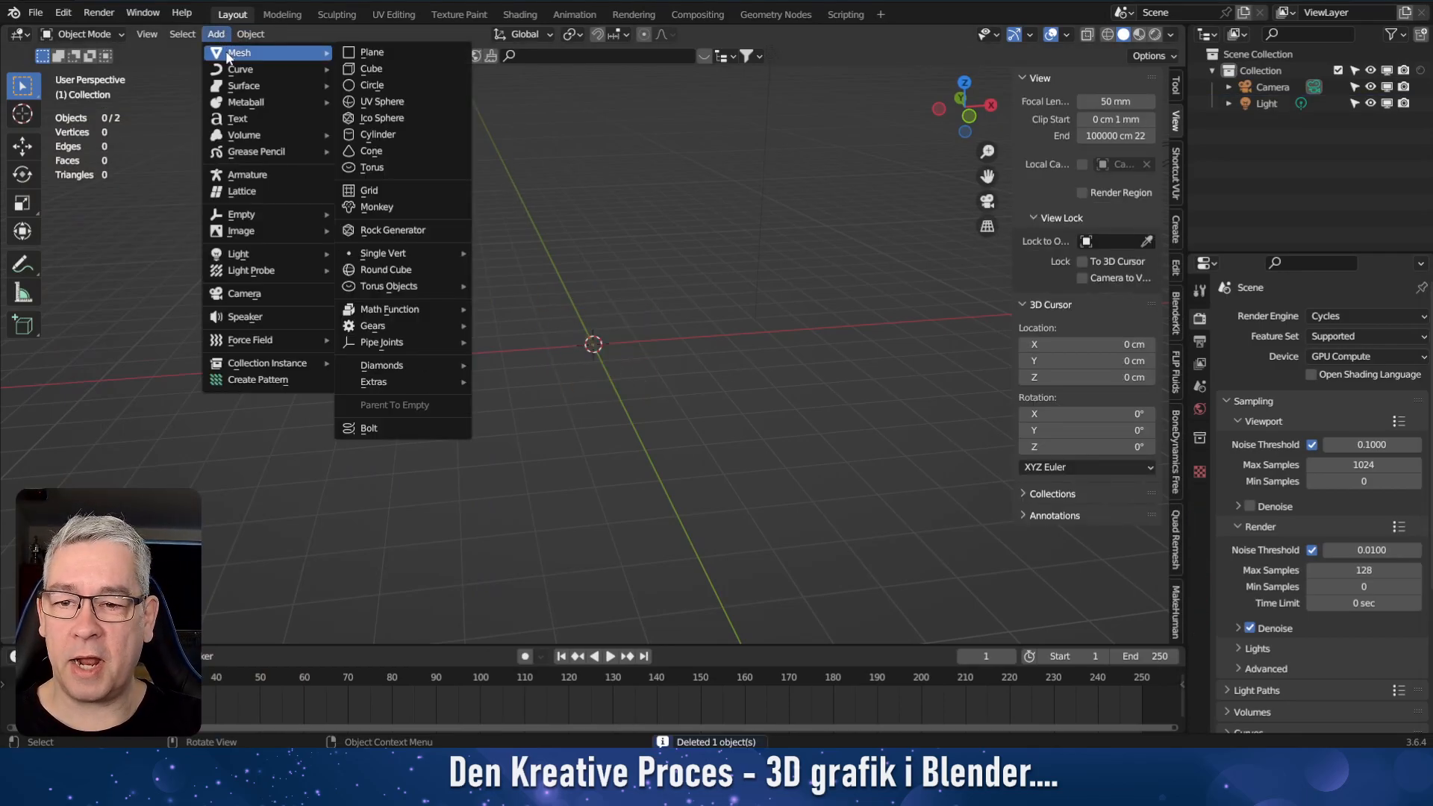
click(390, 207)
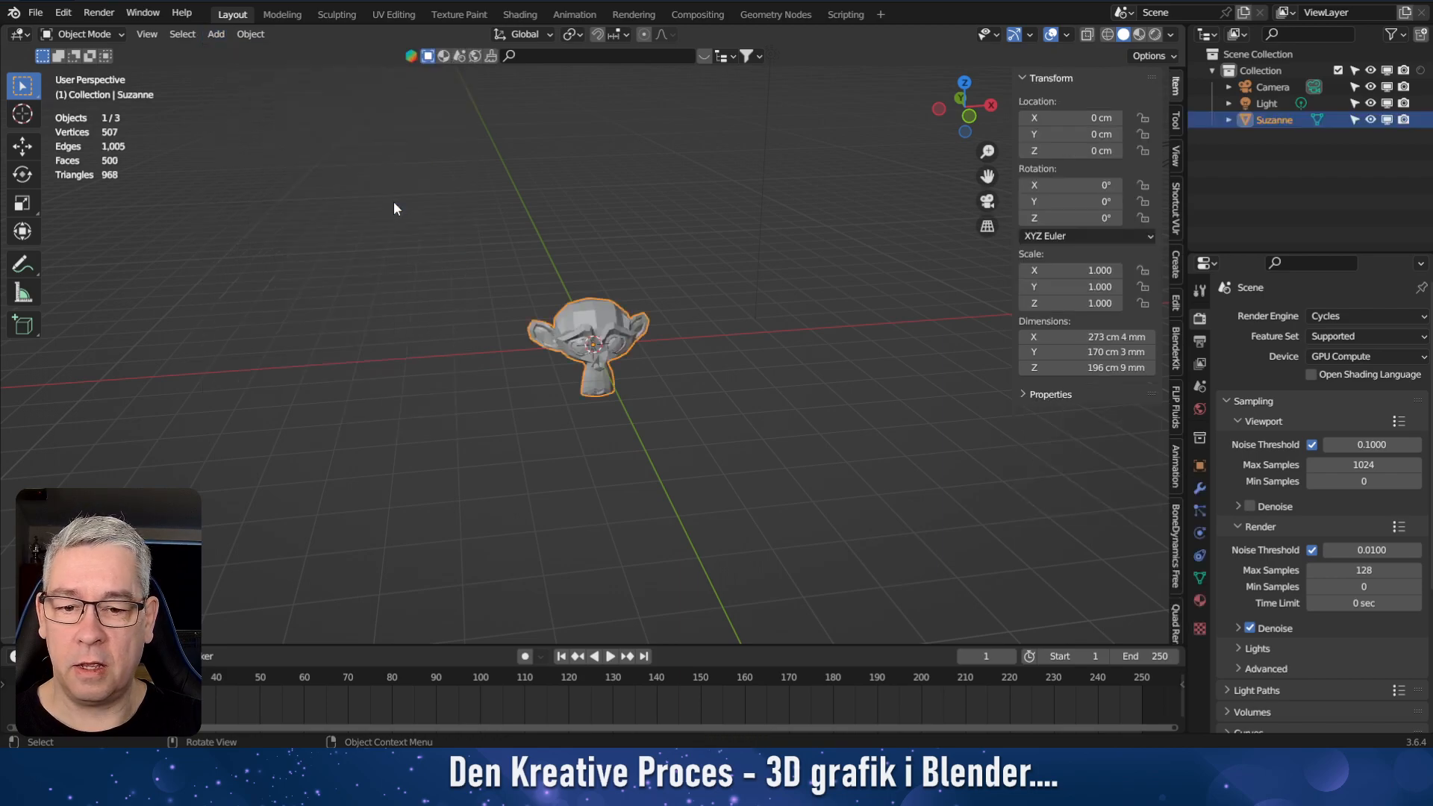
Add a Subdivision Surface modifier to the monkey with viewport and render levels of 3, and apply it.
click(1199, 487)
click(1269, 317)
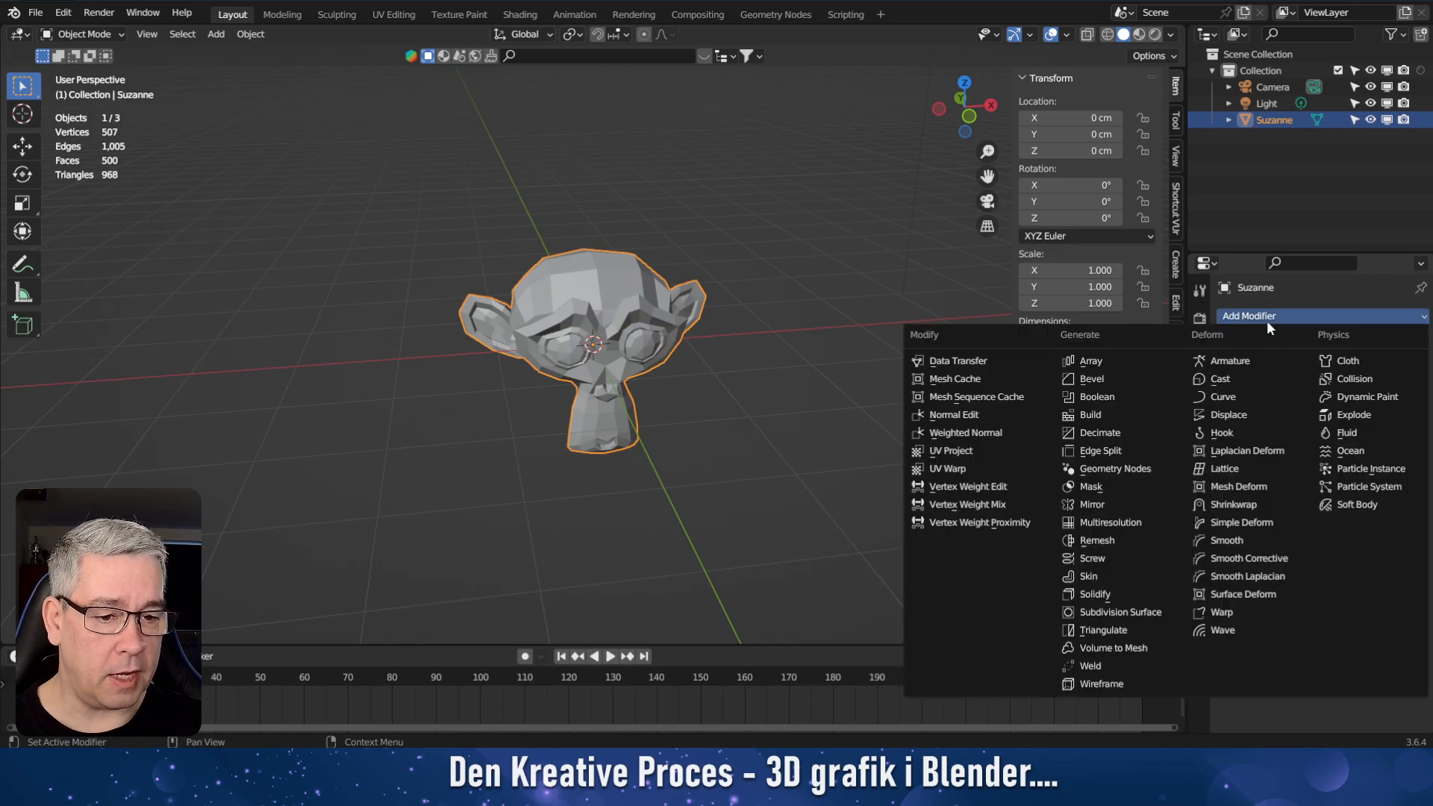
click(1133, 612)
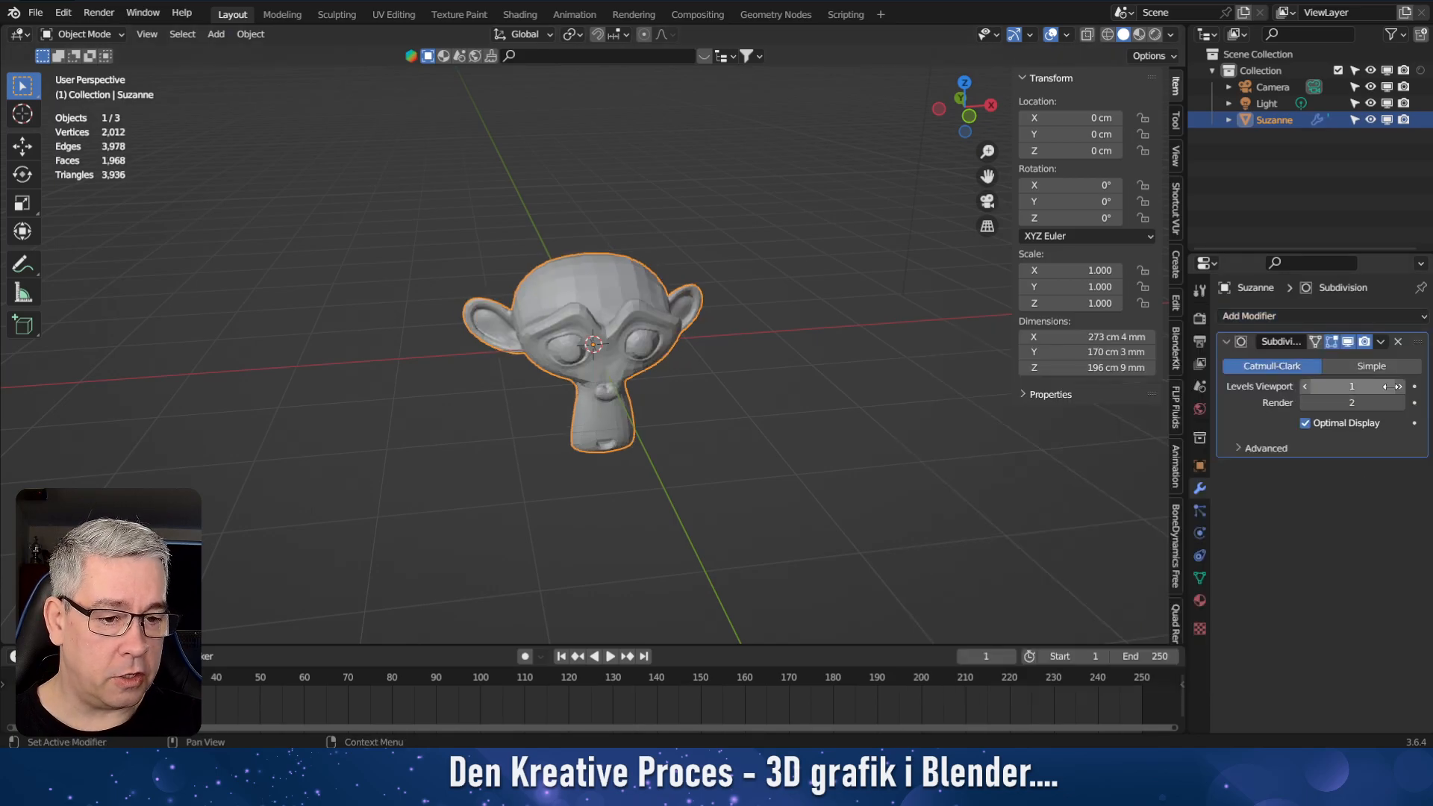
click(1400, 386)
click(1400, 403)
click(1400, 388)
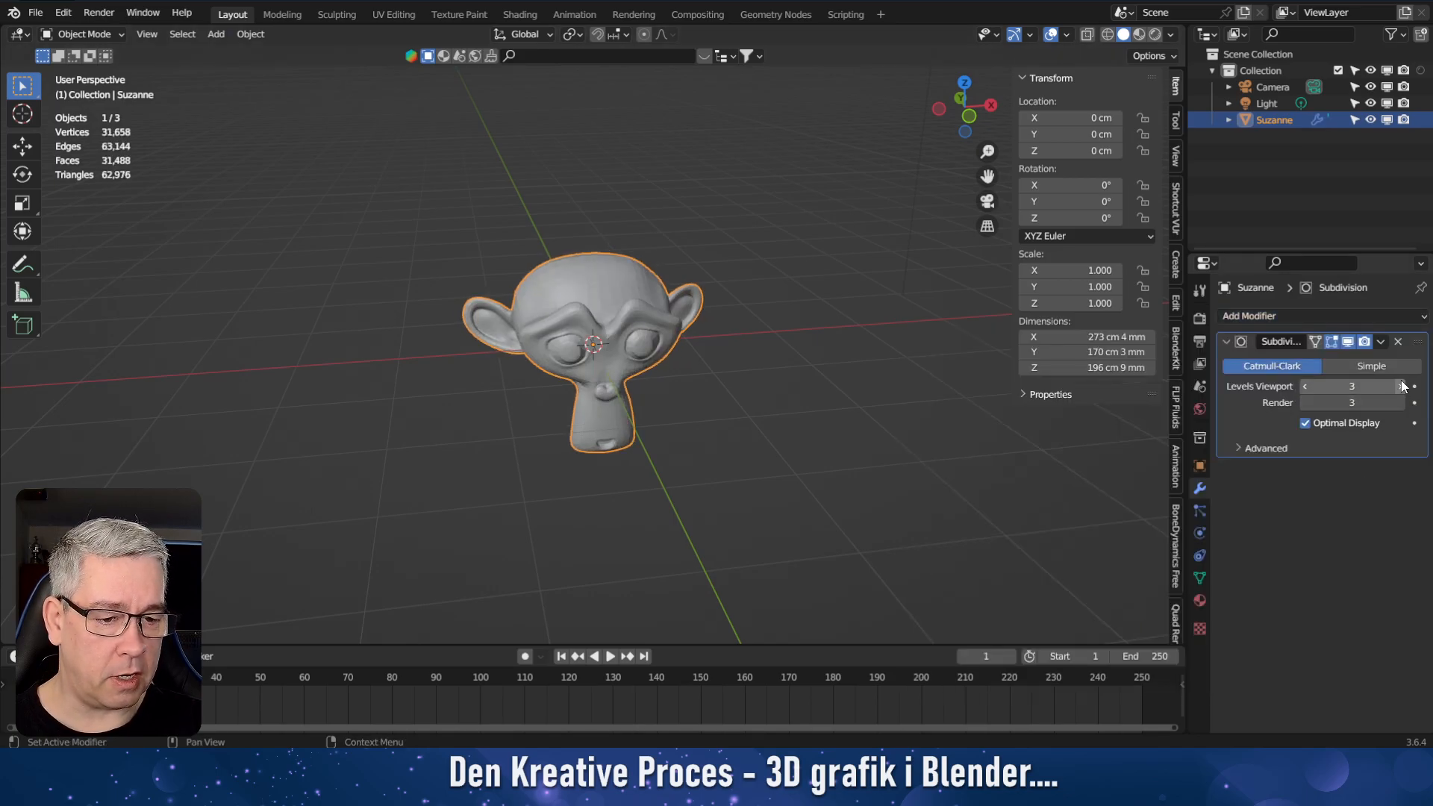
click(1381, 341)
click(1278, 360)
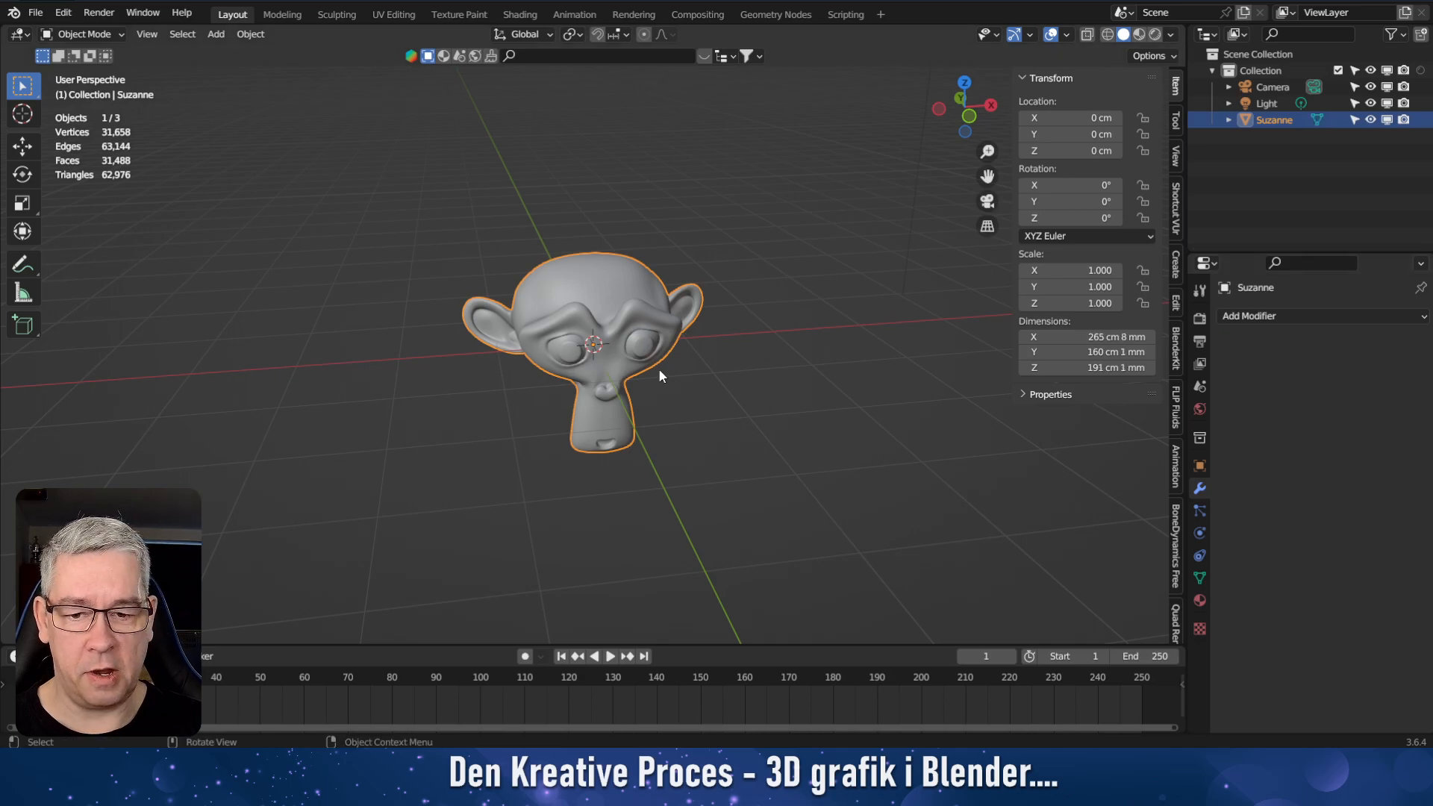
Split the 3D viewport vertically and turn the new area beside it into a UV Editor.
scroll(661, 379, up, 2)
right_click(907, 25)
click(877, 40)
click(812, 45)
click(834, 34)
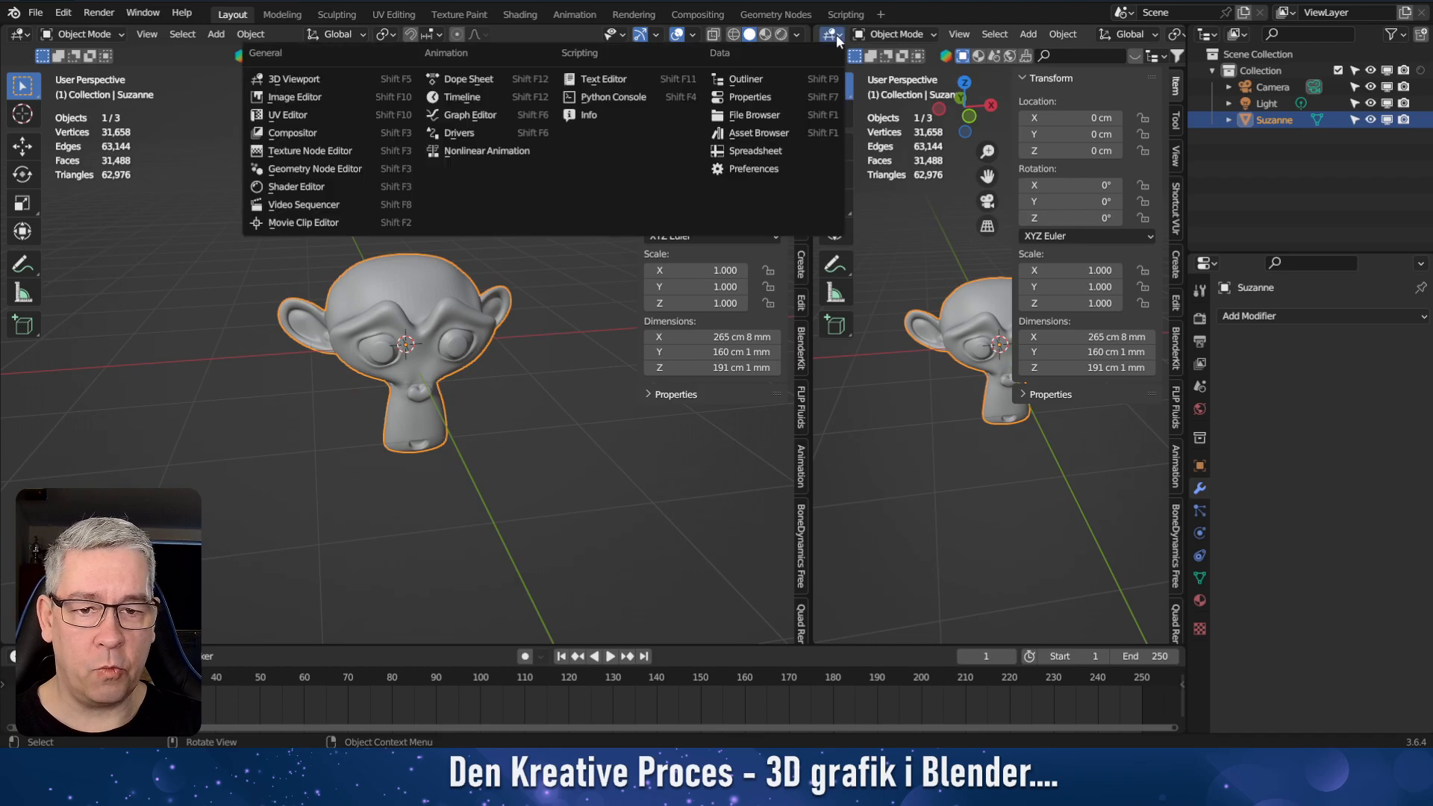
click(339, 120)
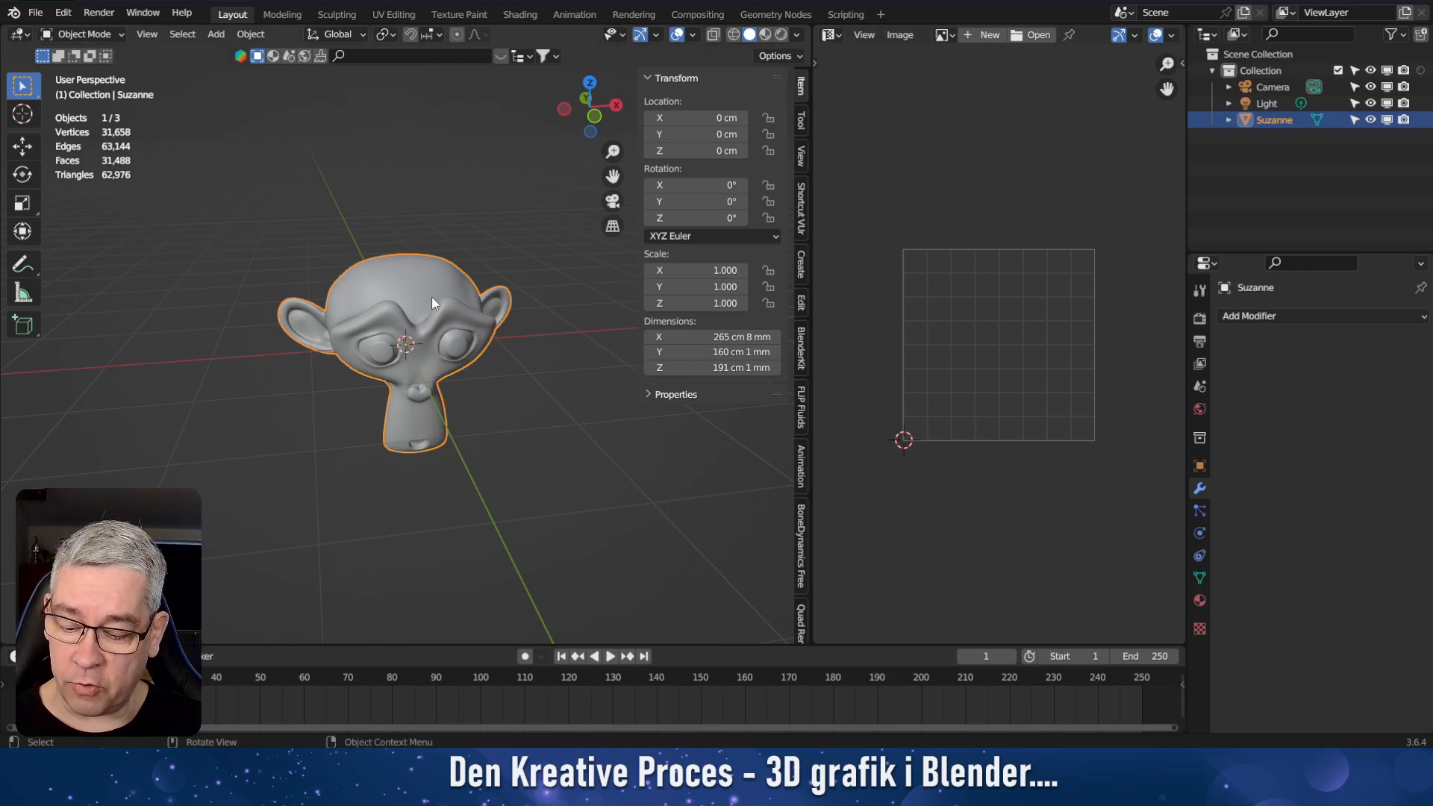
Inspect the monkey's UV layout in Edit Mode and return to Object Mode.
key(Tab)
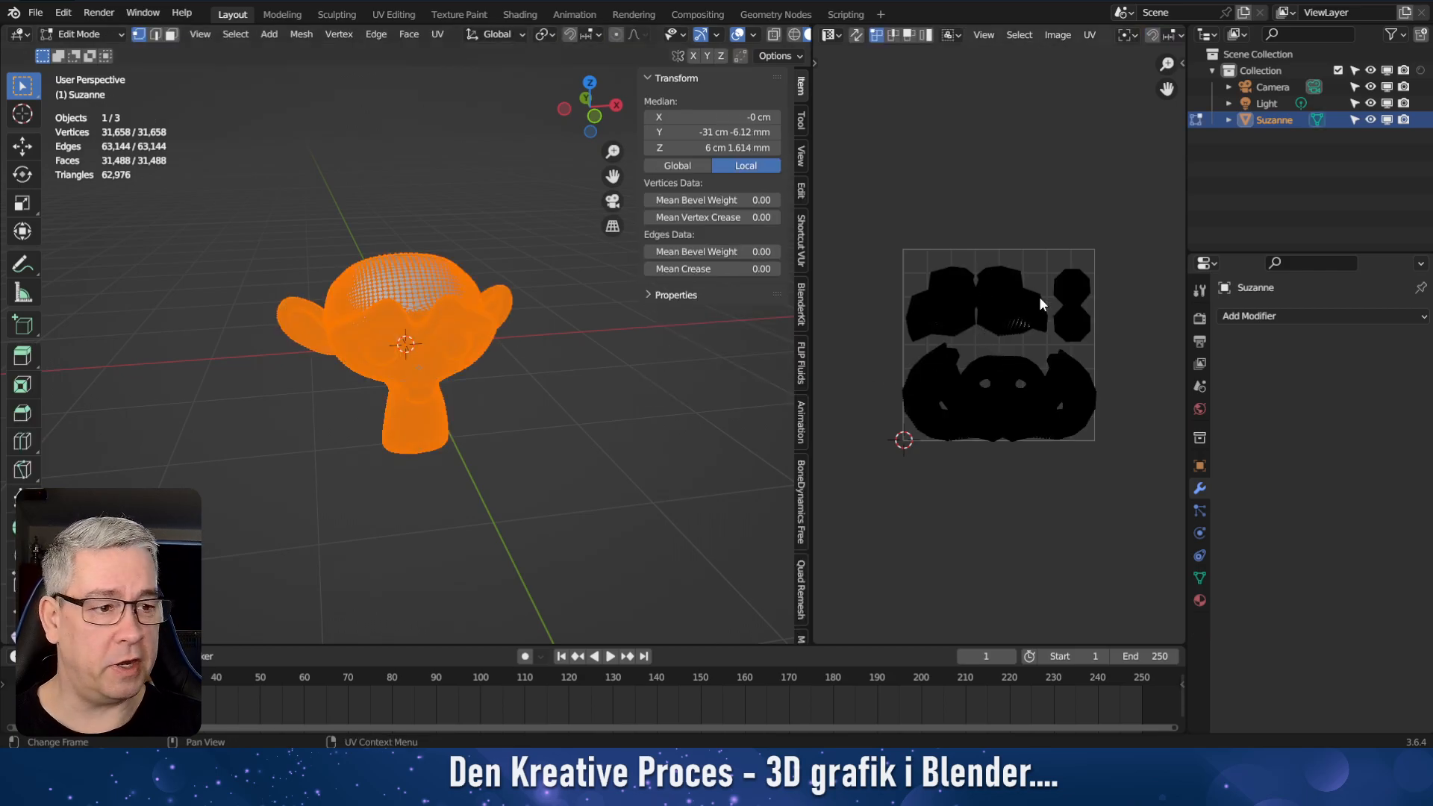
scroll(1020, 369, up, 5)
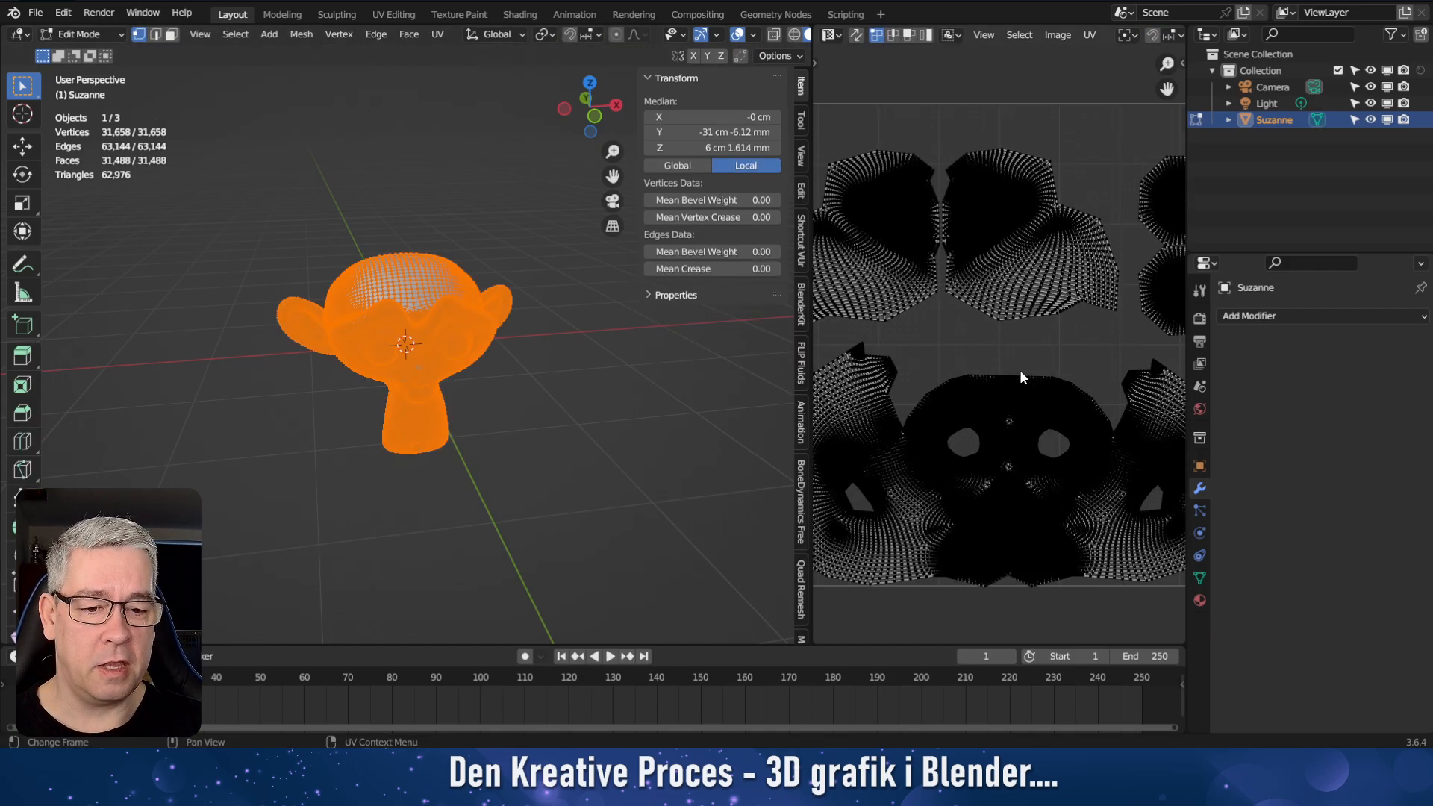
scroll(1020, 369, down, 3)
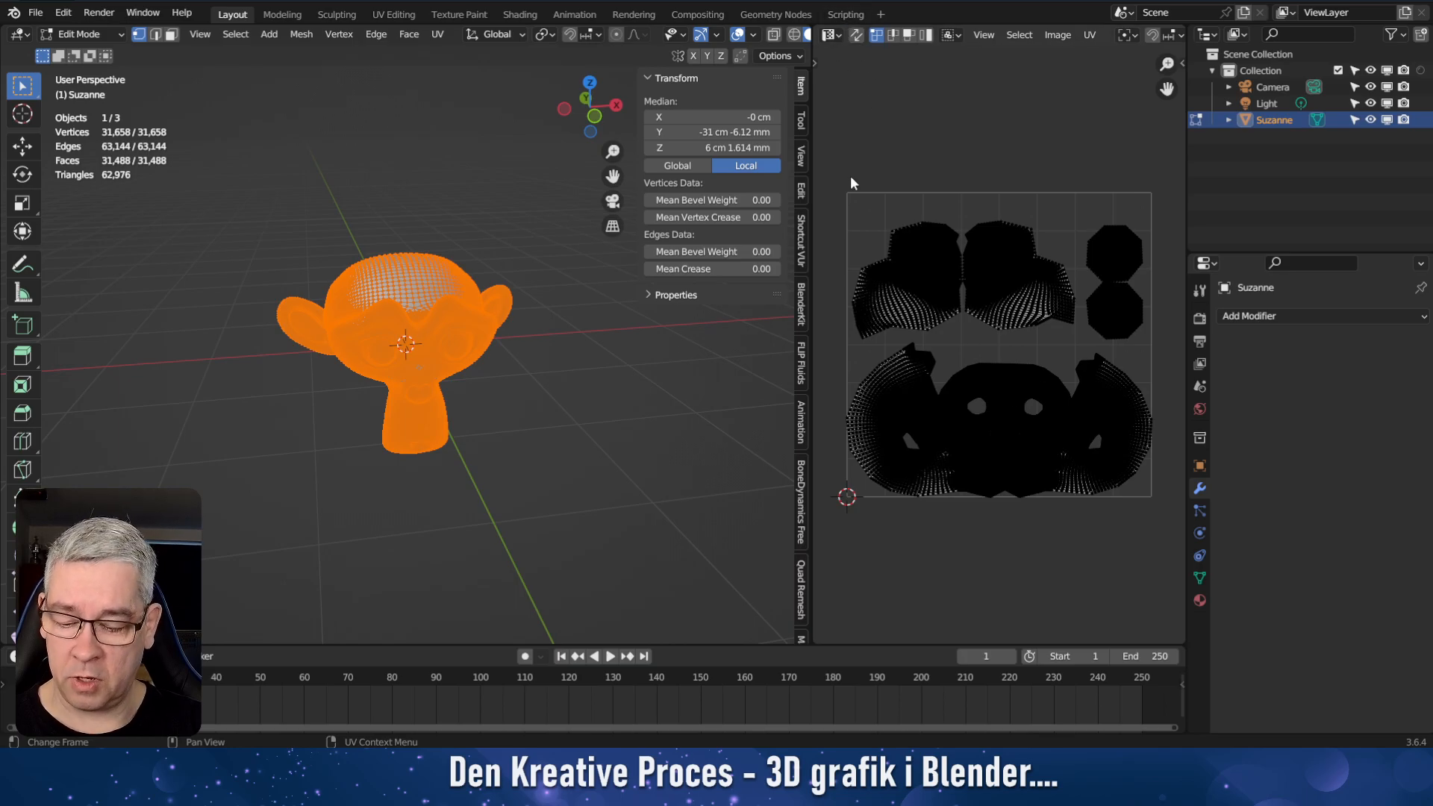
key(Tab)
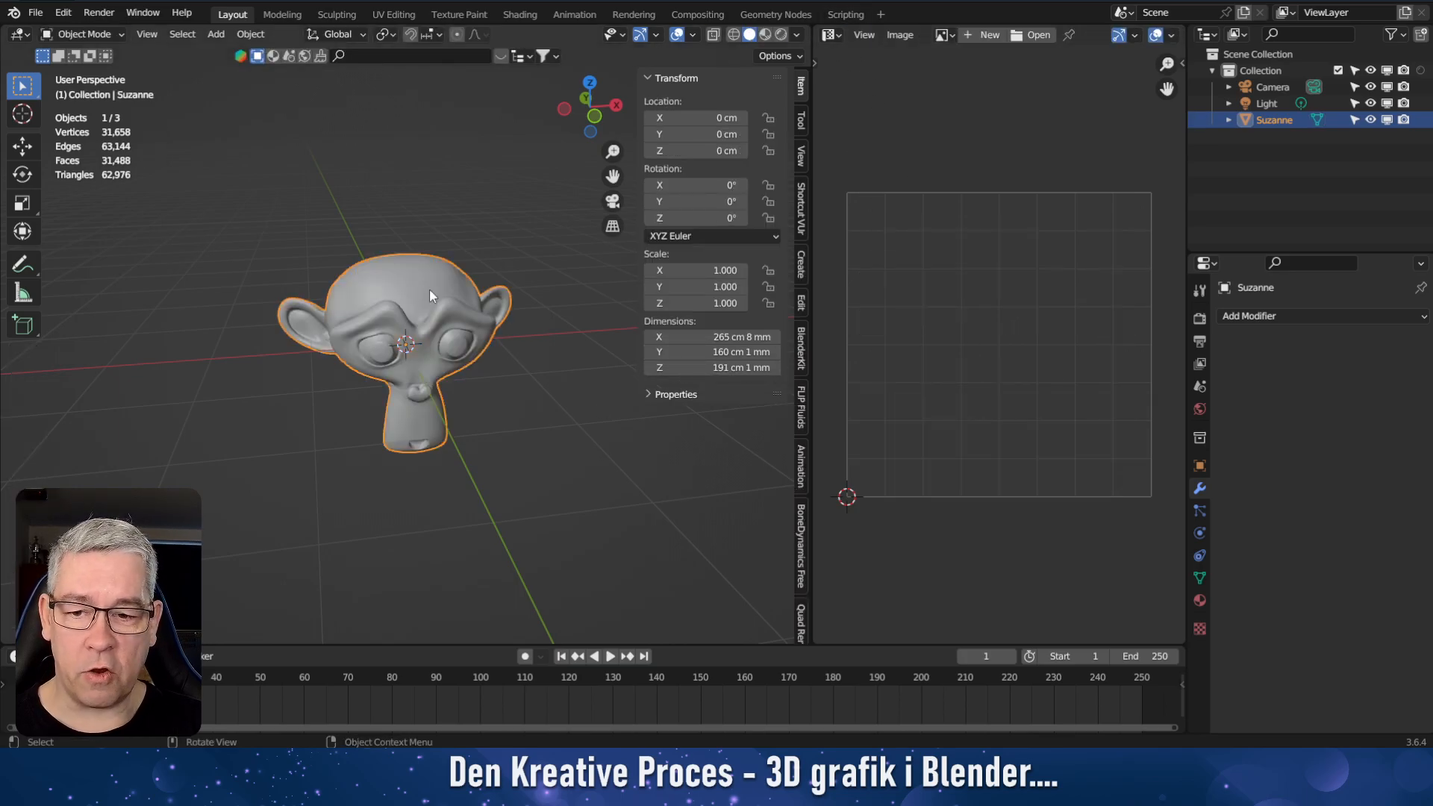
Create a new material for the monkey and name it "susan uv texture plaint".
click(1200, 600)
click(1274, 376)
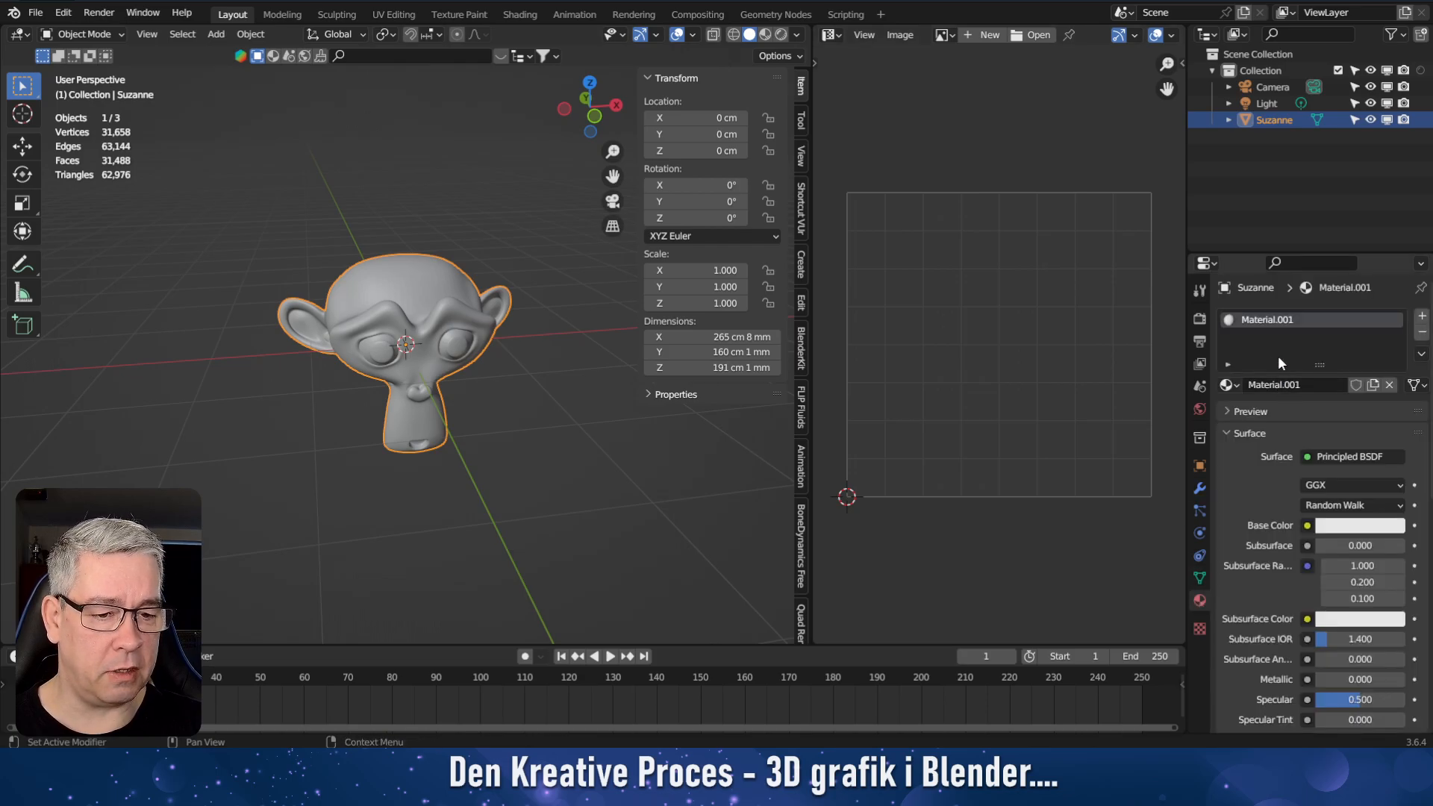
double_click(1283, 320)
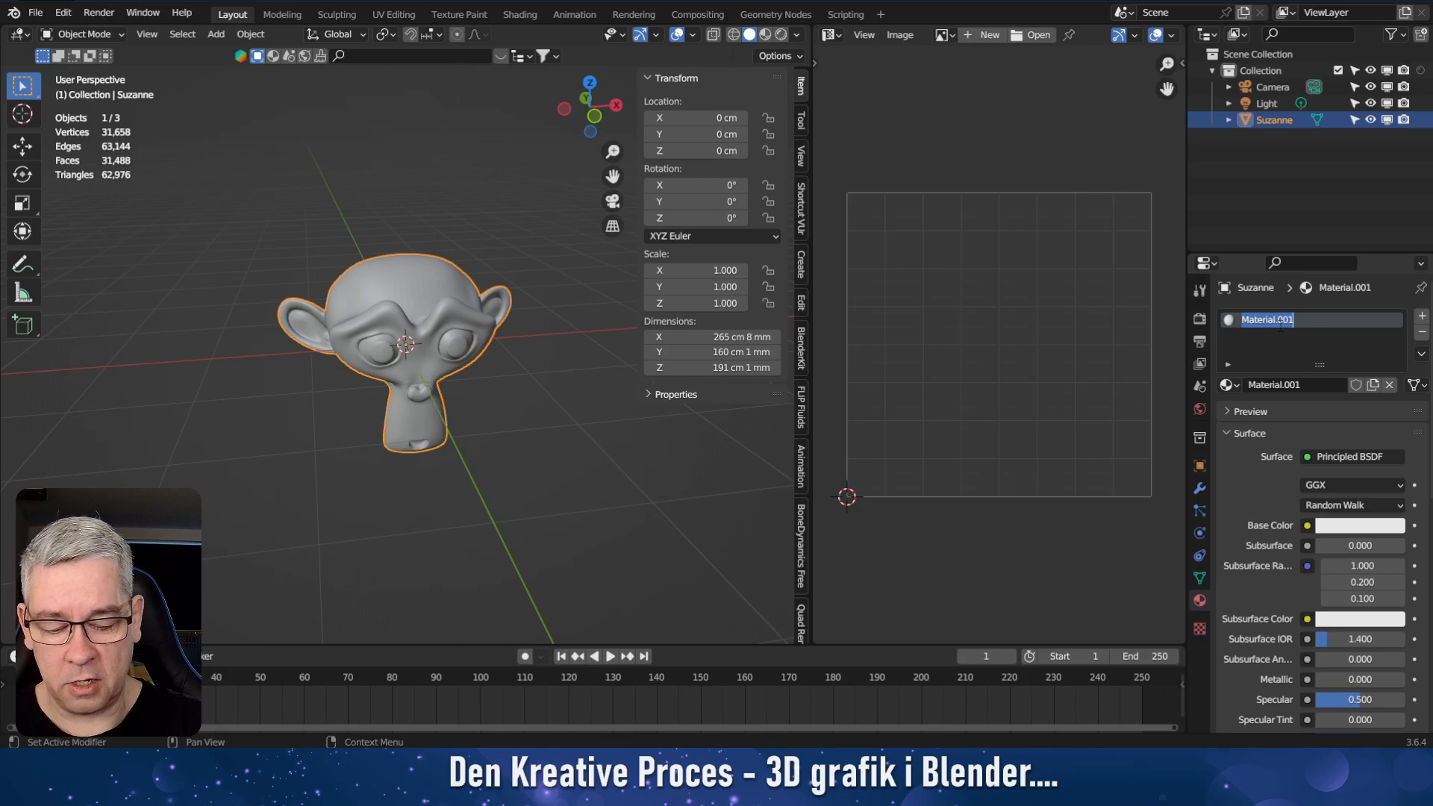
text(susan uv texture plain)
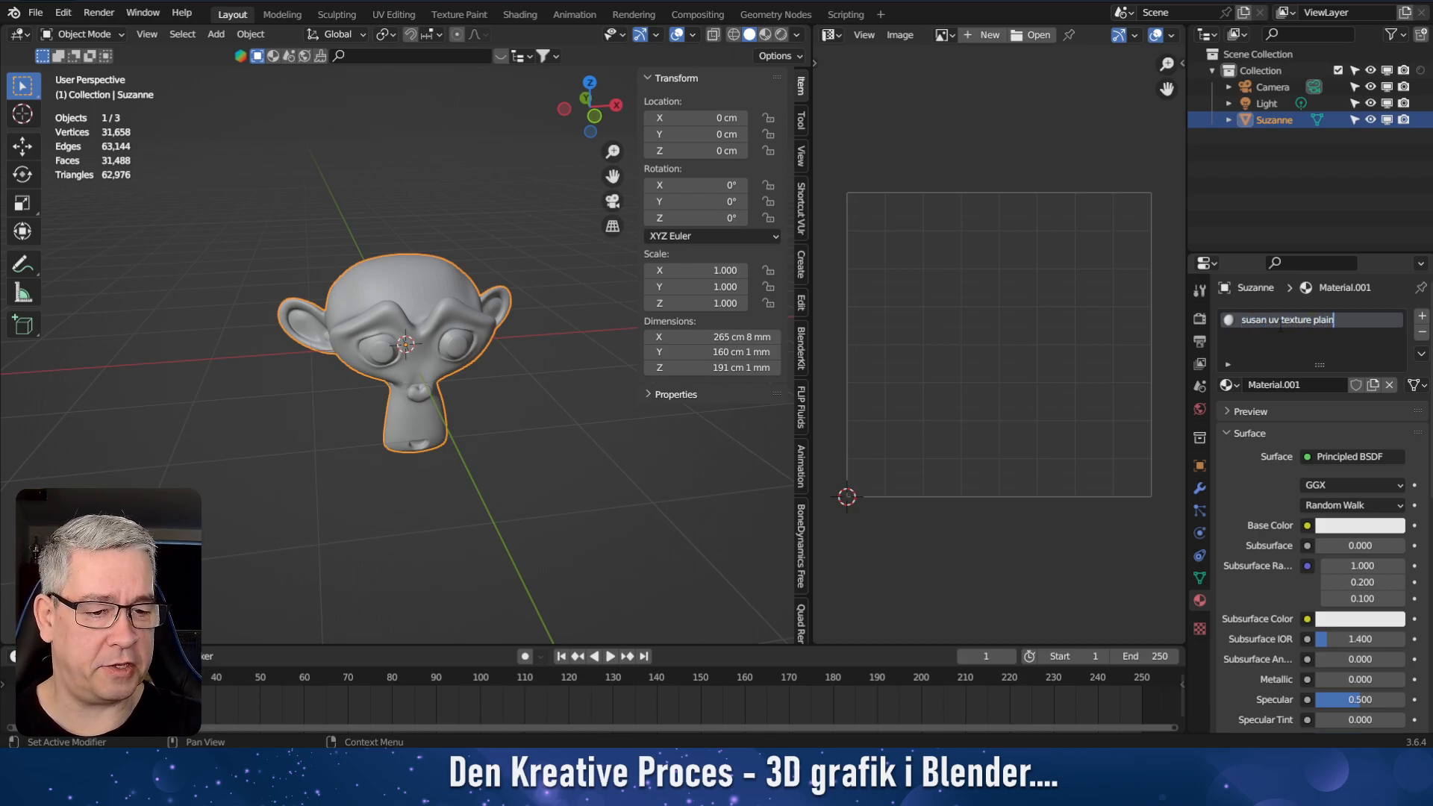
text(t)
key(Return)
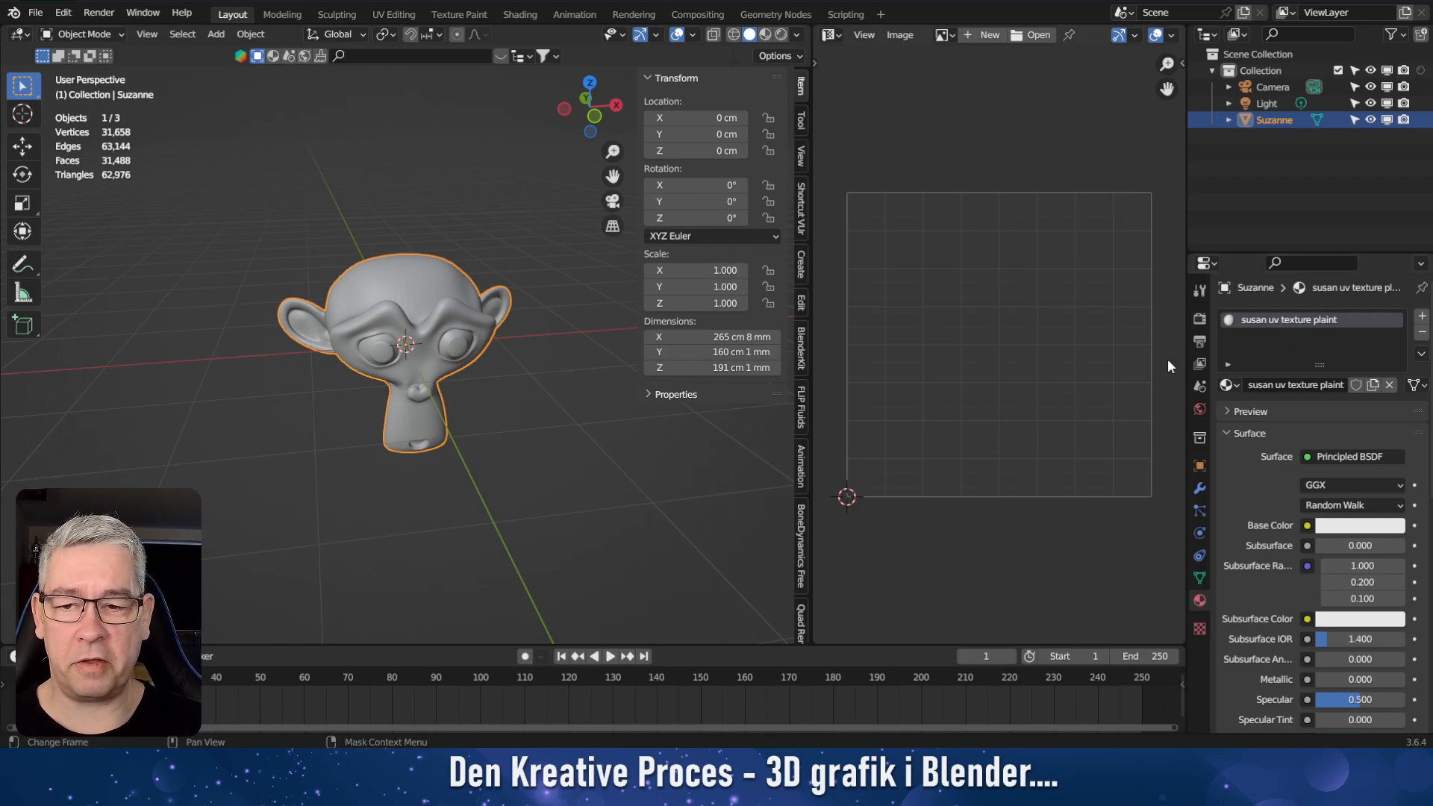
Change the UV Editor area to the Shader Editor and hide its sidebar to show the material's nodes.
scroll(1089, 366, down, 1)
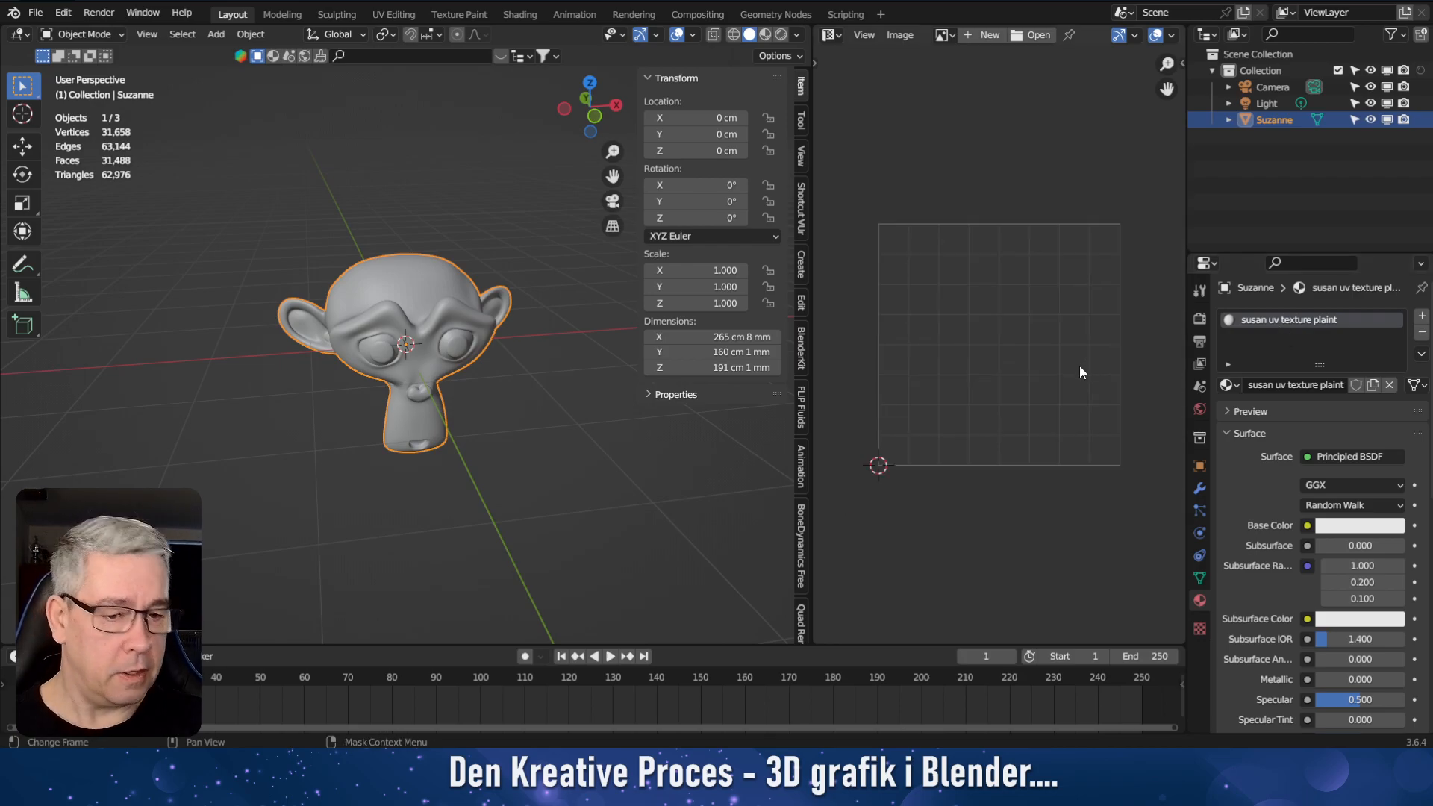
click(834, 39)
click(348, 189)
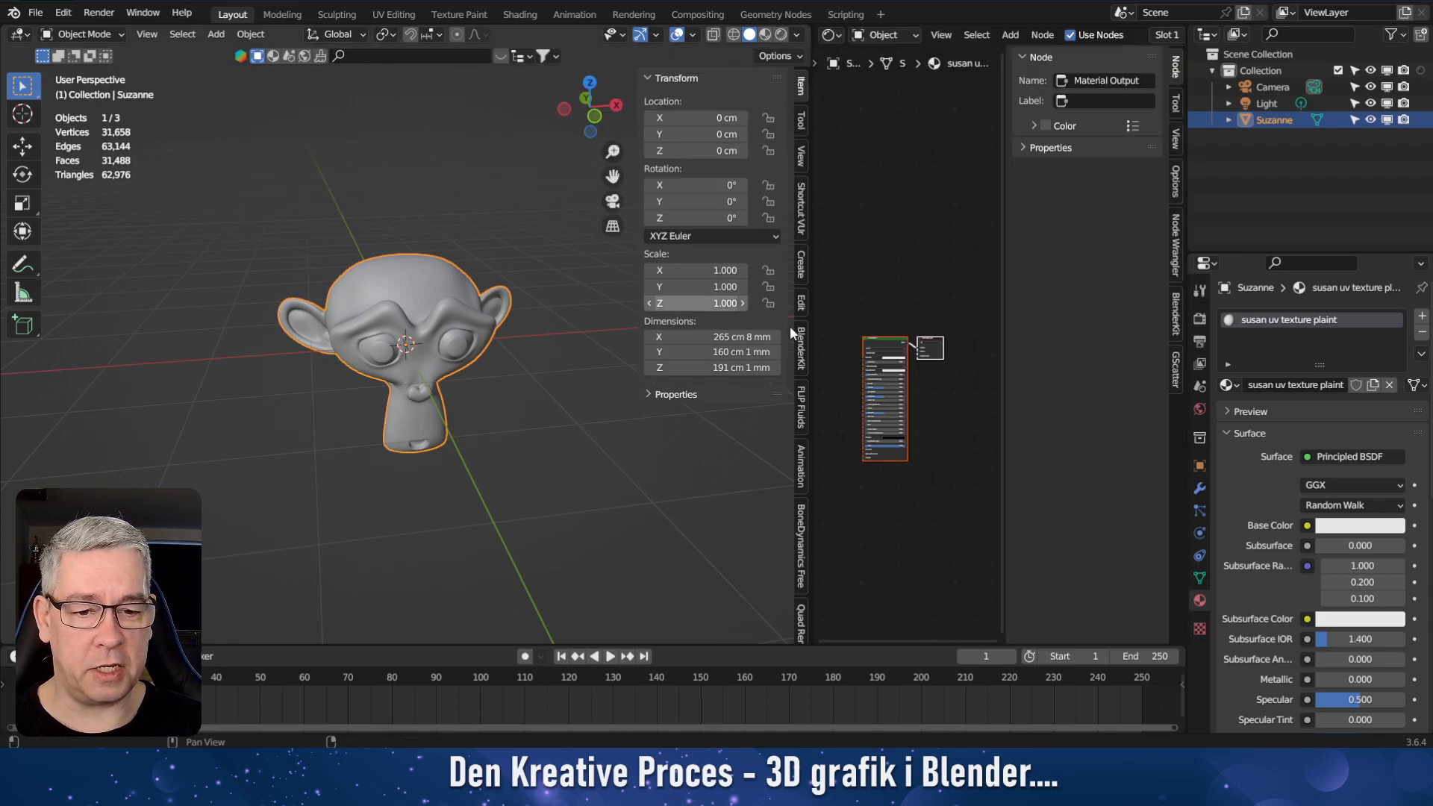
key(n)
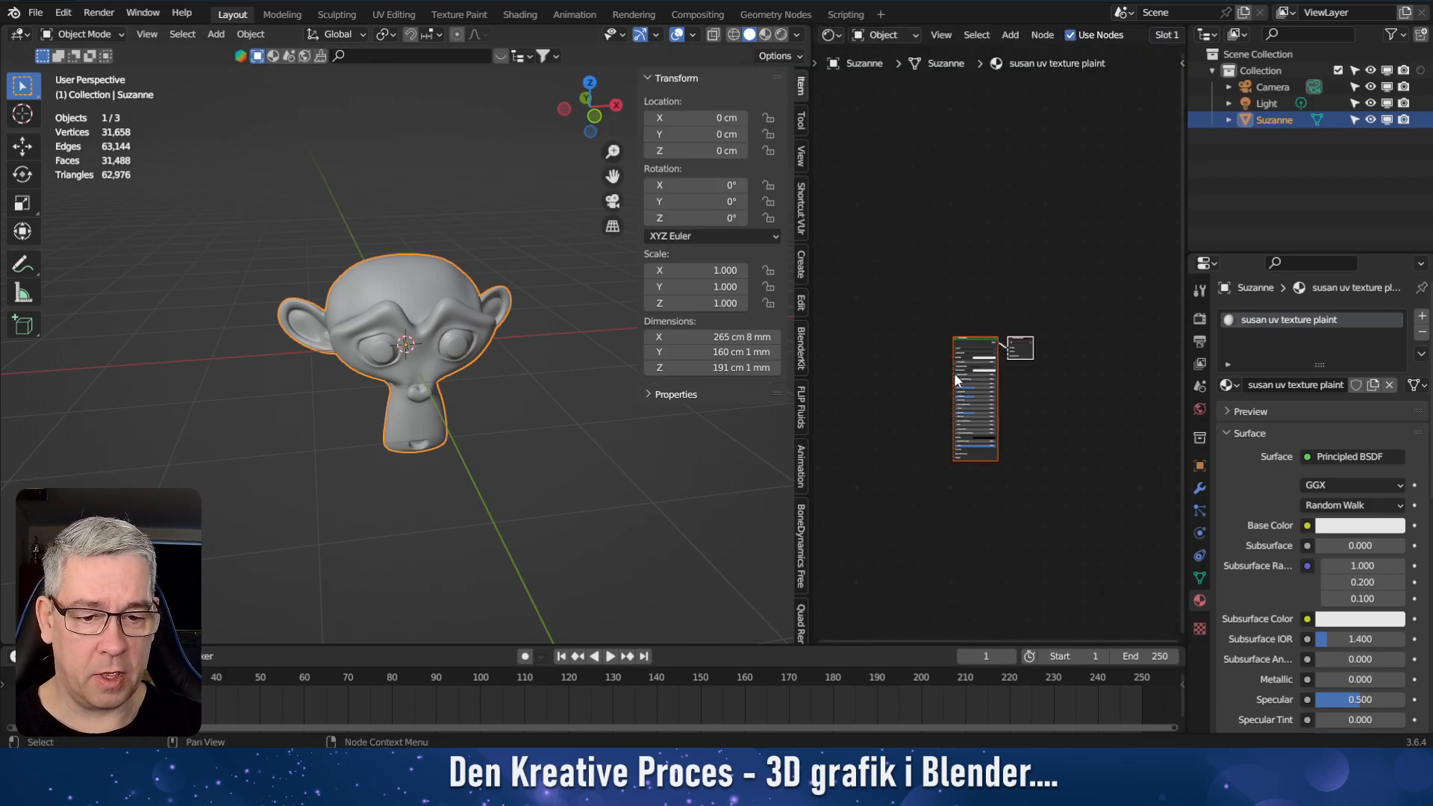
key(Home)
middle_drag(1004, 421, 1156, 264)
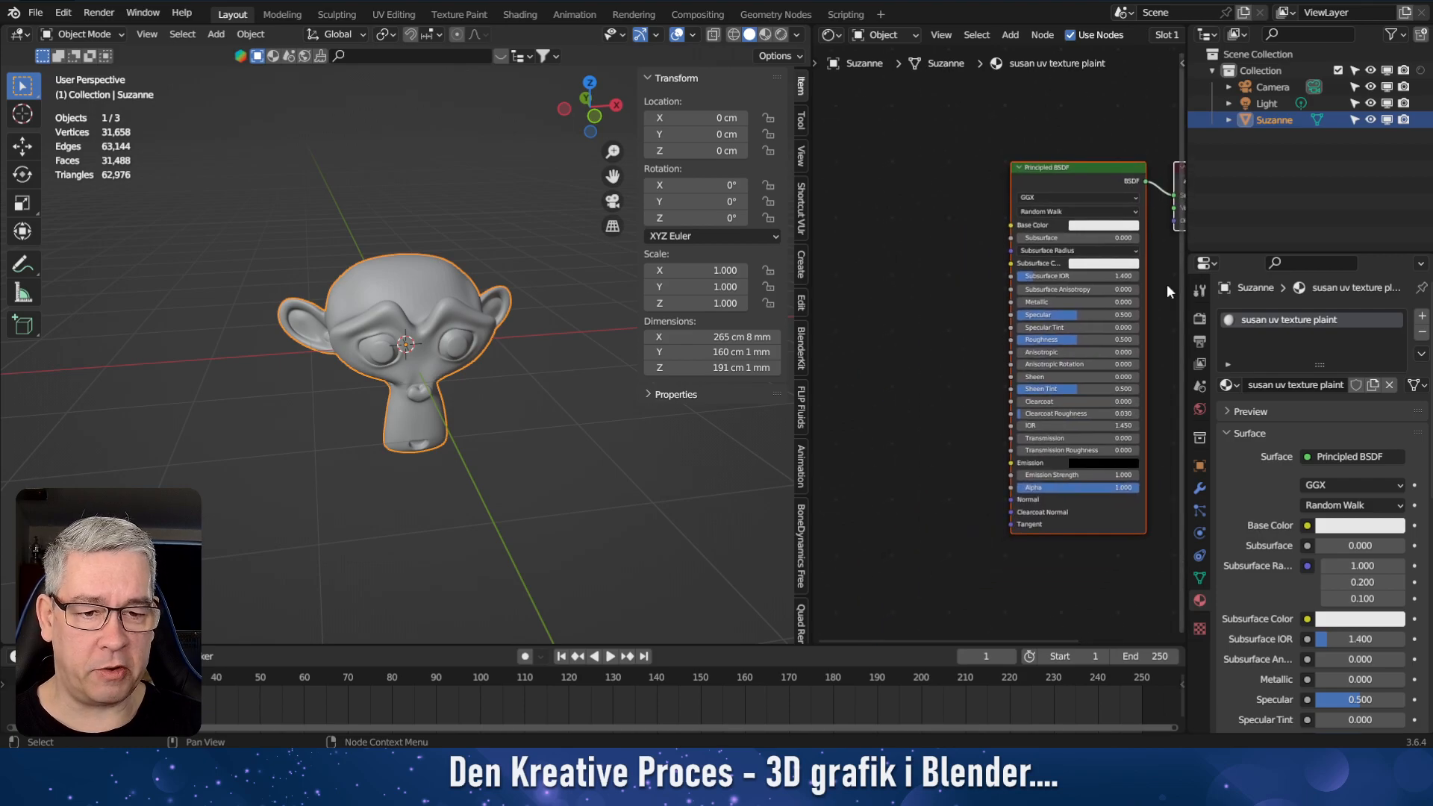
middle_drag(1102, 310, 1130, 323)
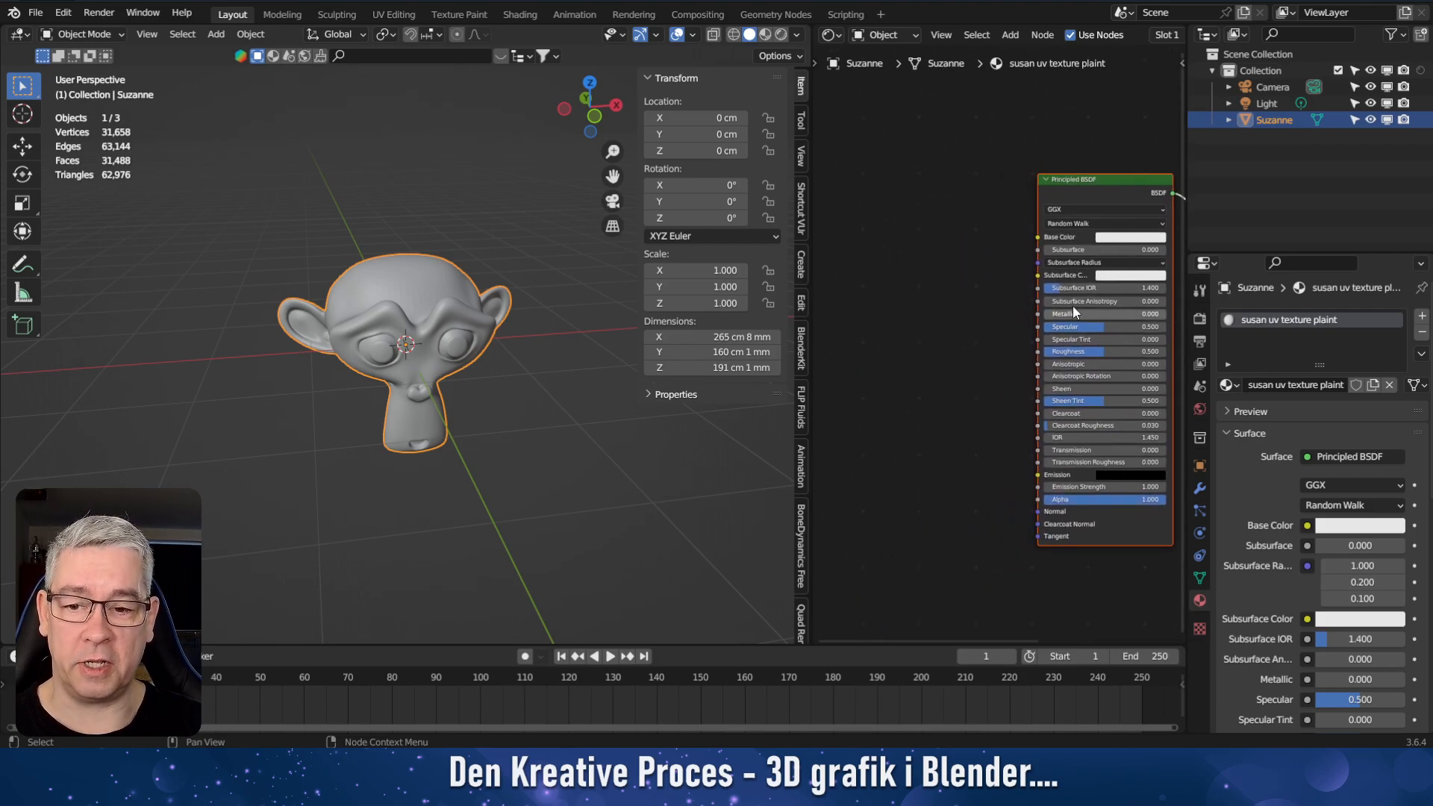
Set the 3D viewport to Material Preview shading and widen it into the Shader Editor.
click(766, 35)
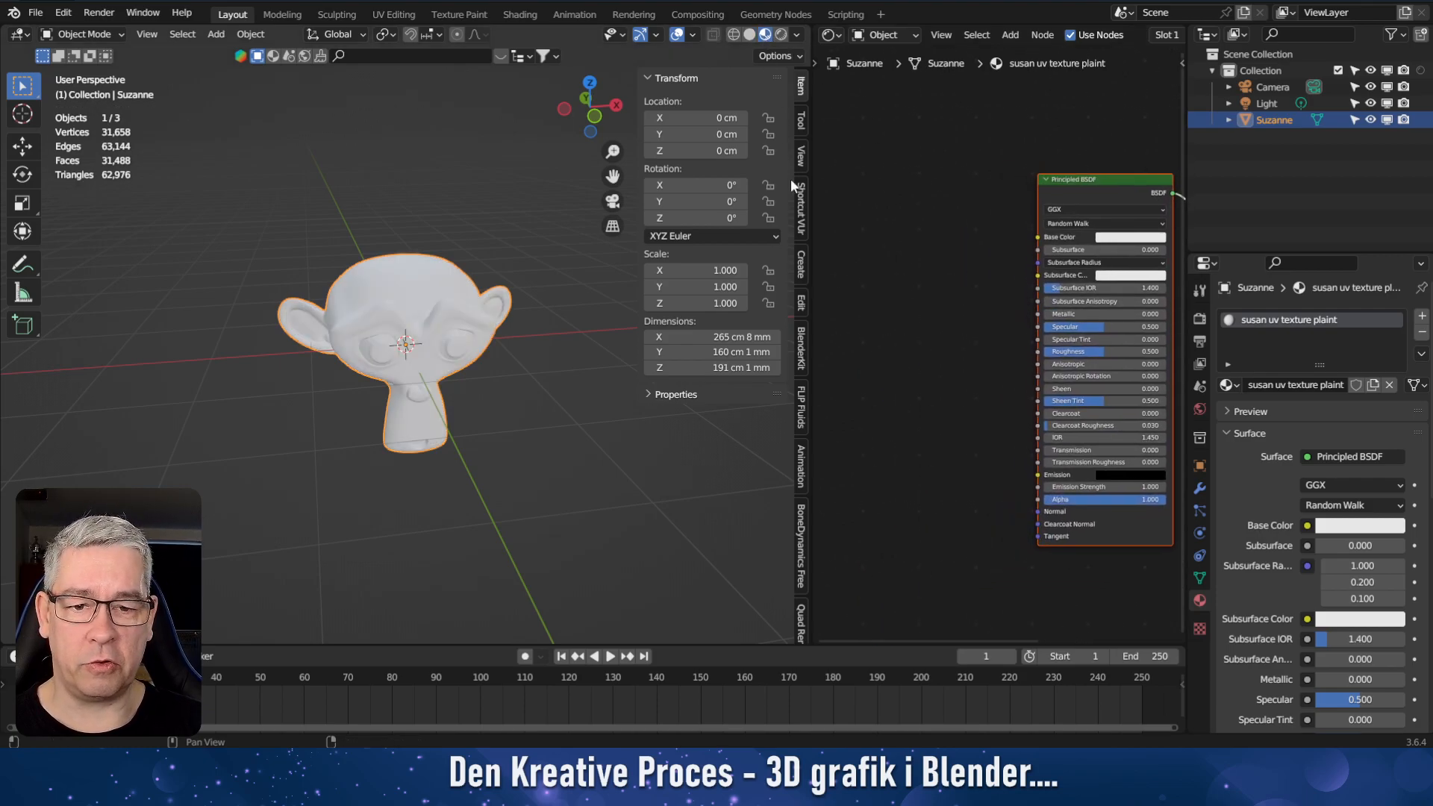
drag(813, 219, 894, 224)
middle_drag(697, 323, 1024, 291)
Add an Image Texture node with its Color output linked to the Principled BSDF's Base Color.
drag(1081, 236, 1001, 221)
text(image)
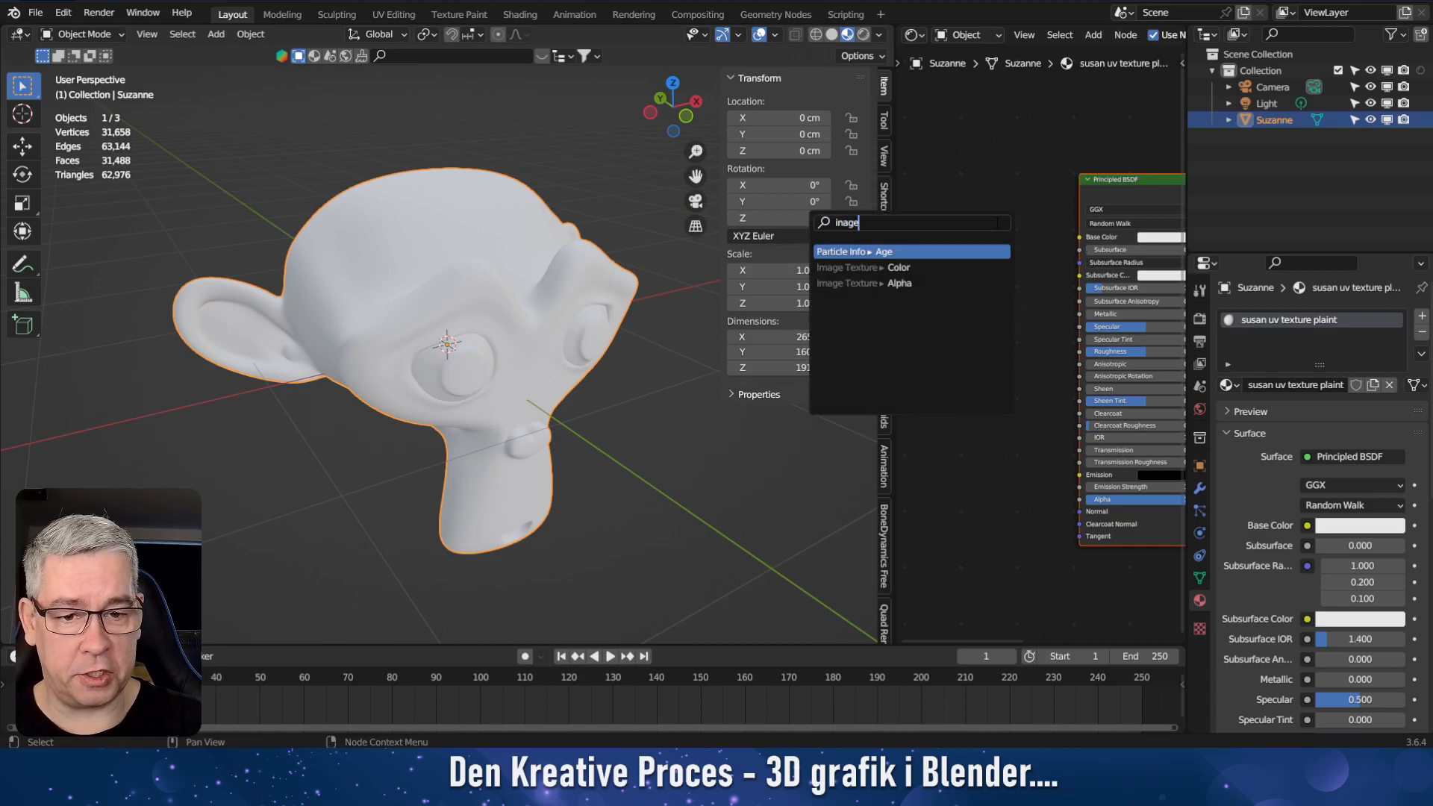
key(BackSpace)
key(BackSpace)
key(BackSpace)
key(BackSpace)
text(mage)
key(Return)
click(996, 223)
middle_drag(903, 366, 1012, 333)
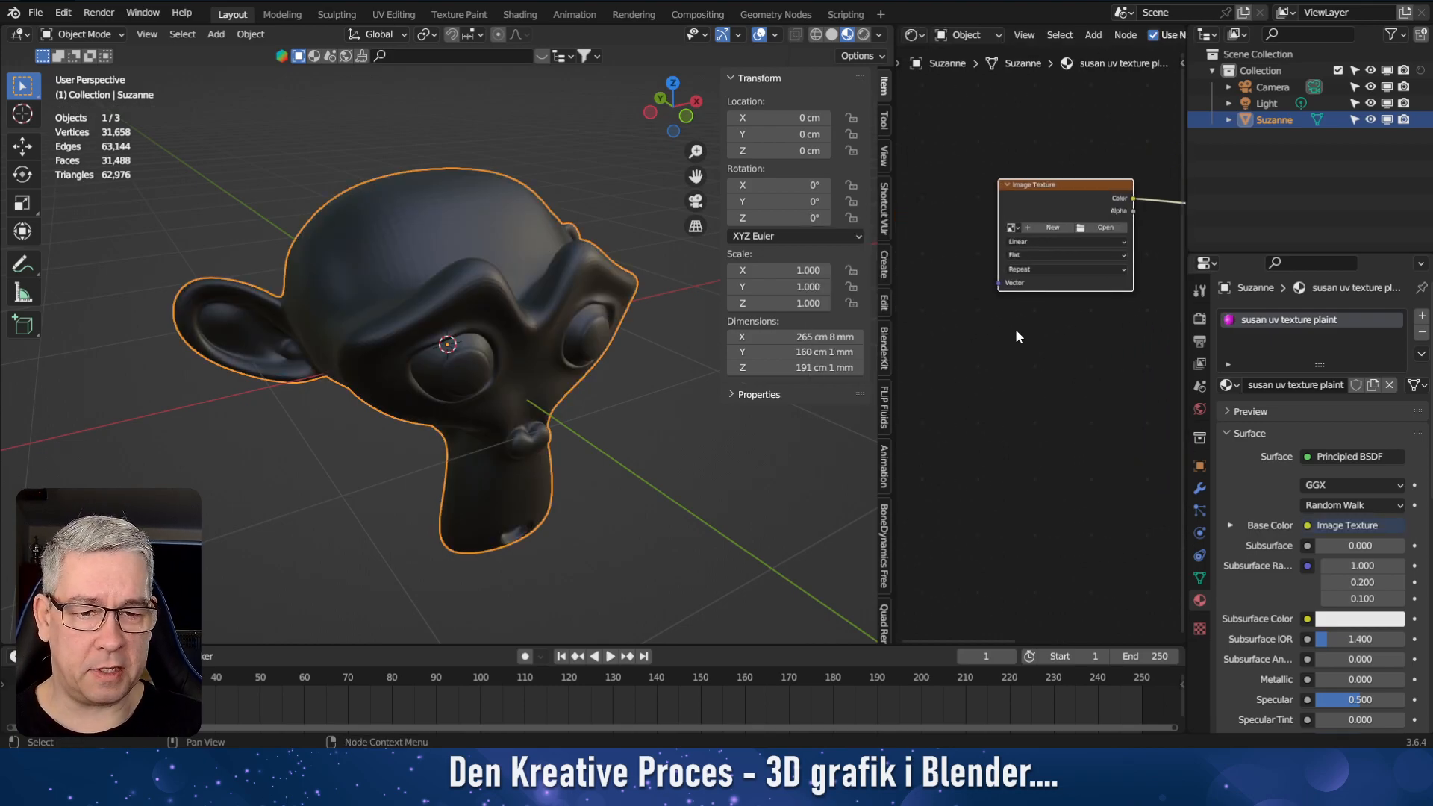
Create a new grey image named "uv paint" at 2048 × 2048 px in the Image Texture node.
click(1052, 227)
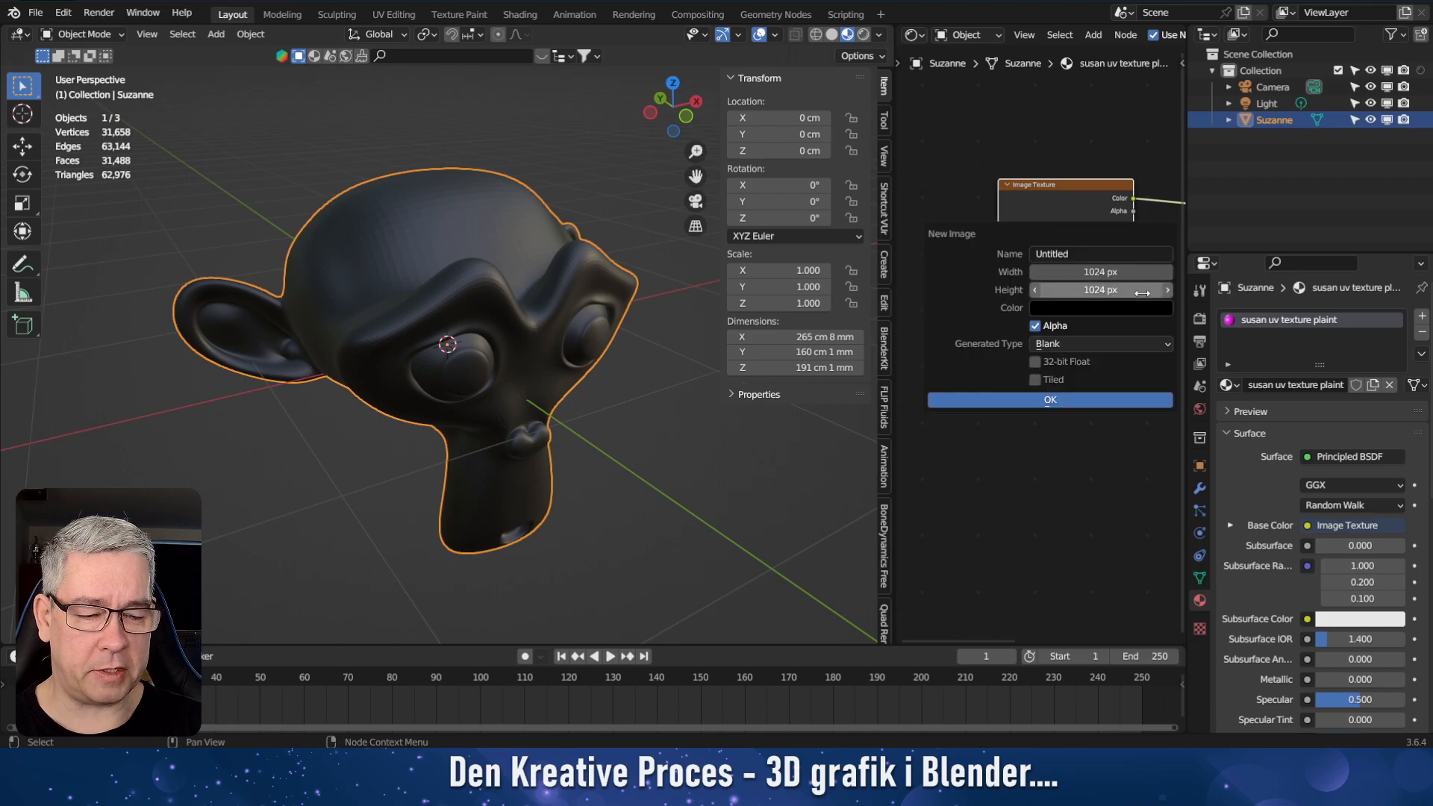
click(1110, 254)
text(uv paint)
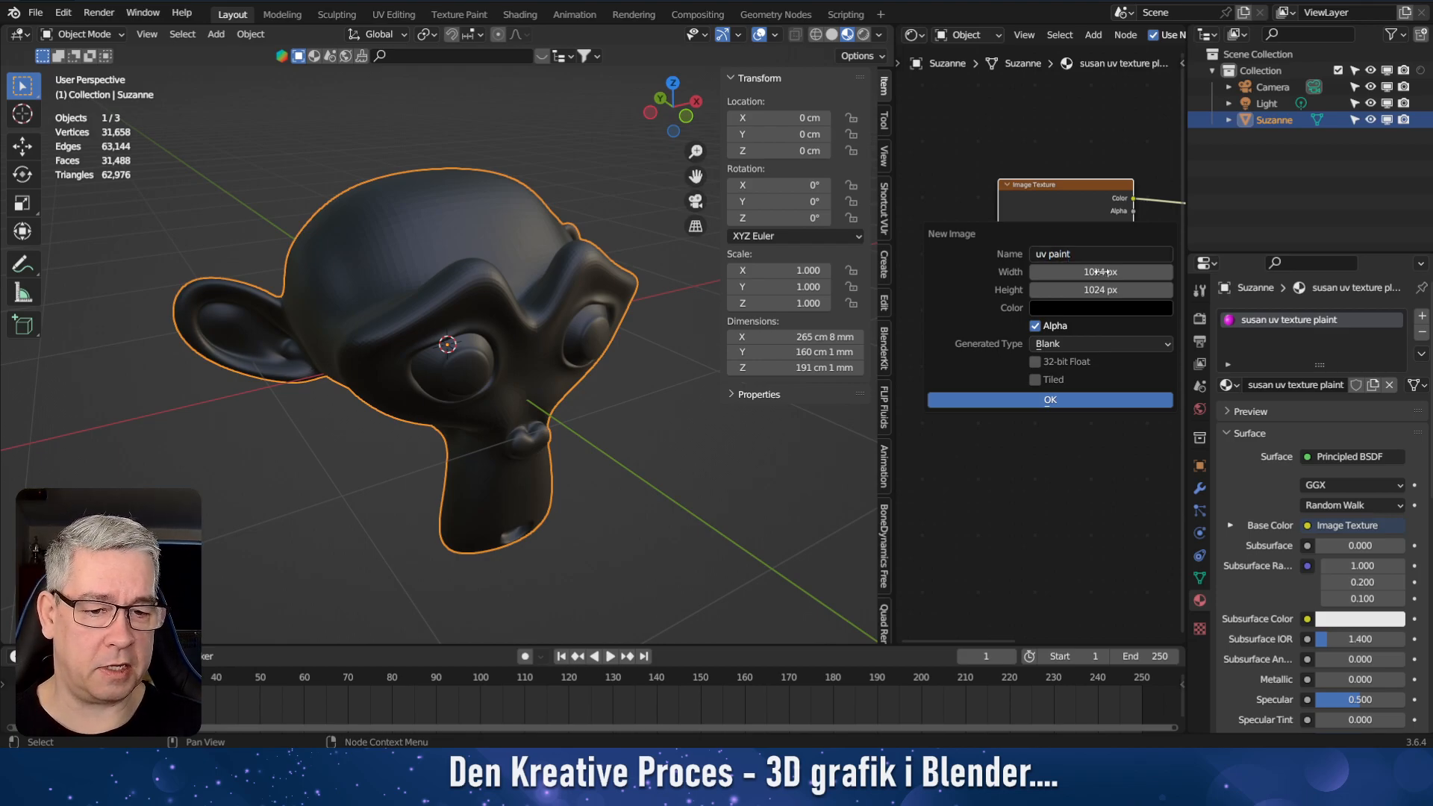
click(1102, 274)
text(2048)
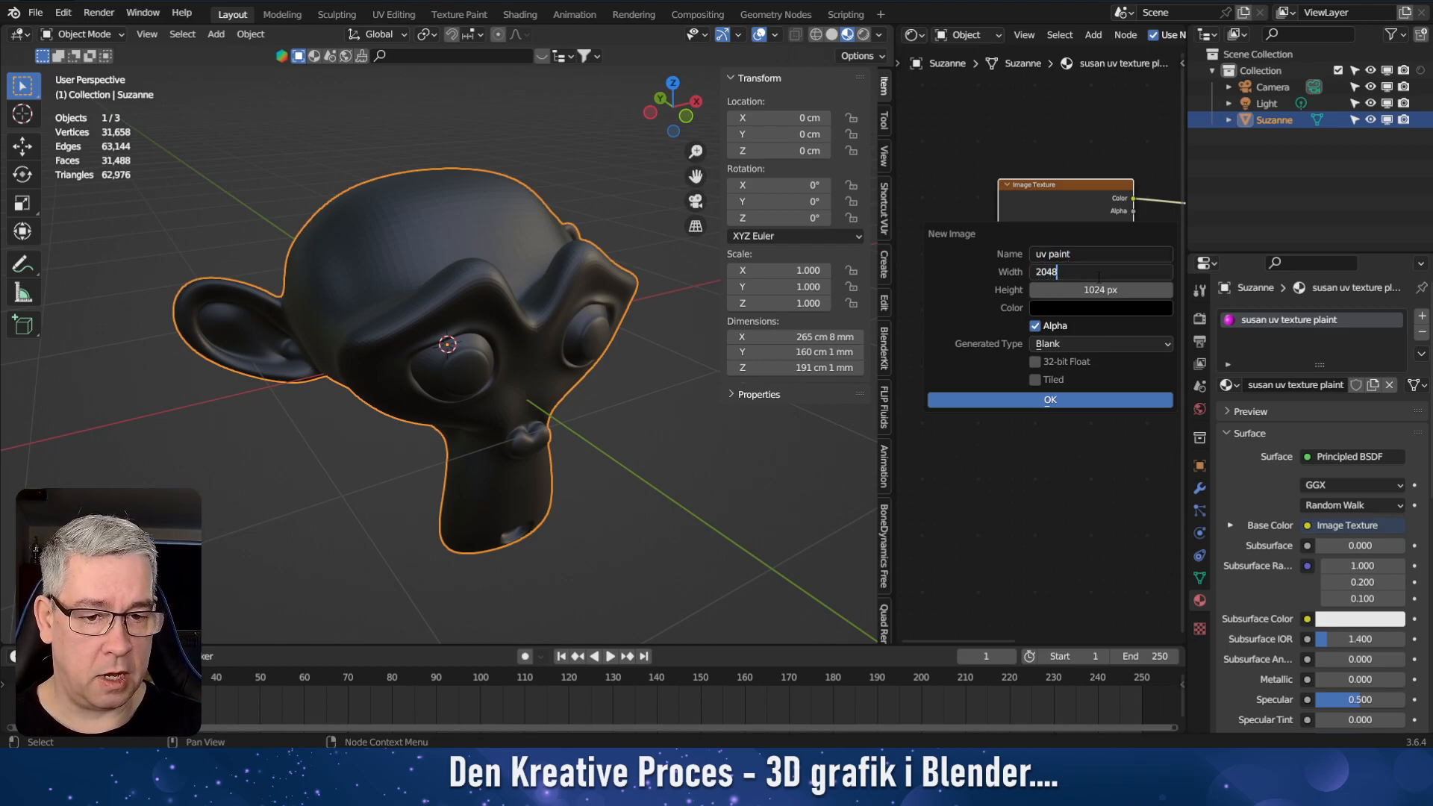
key(Tab)
text(20)
key(Tab)
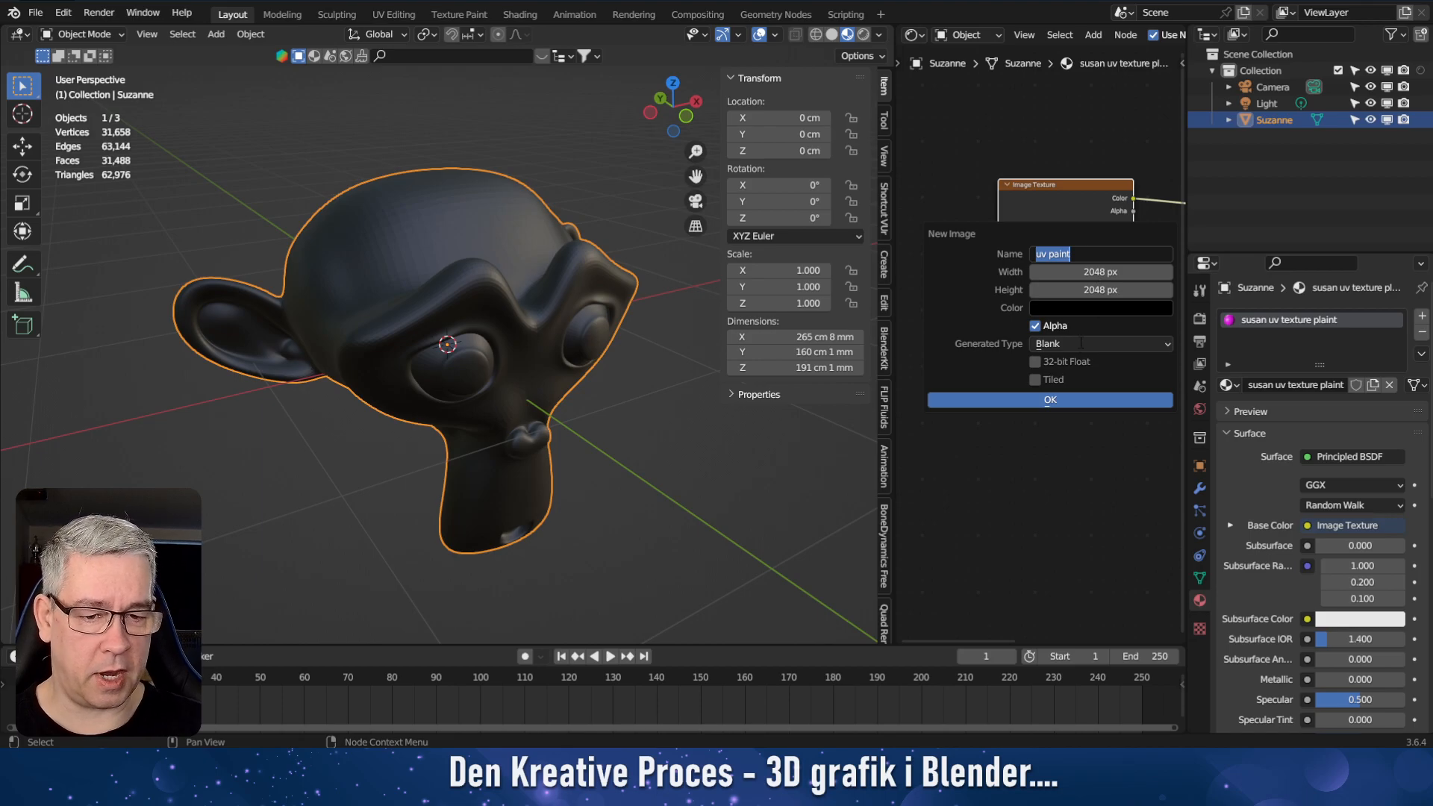
click(1094, 308)
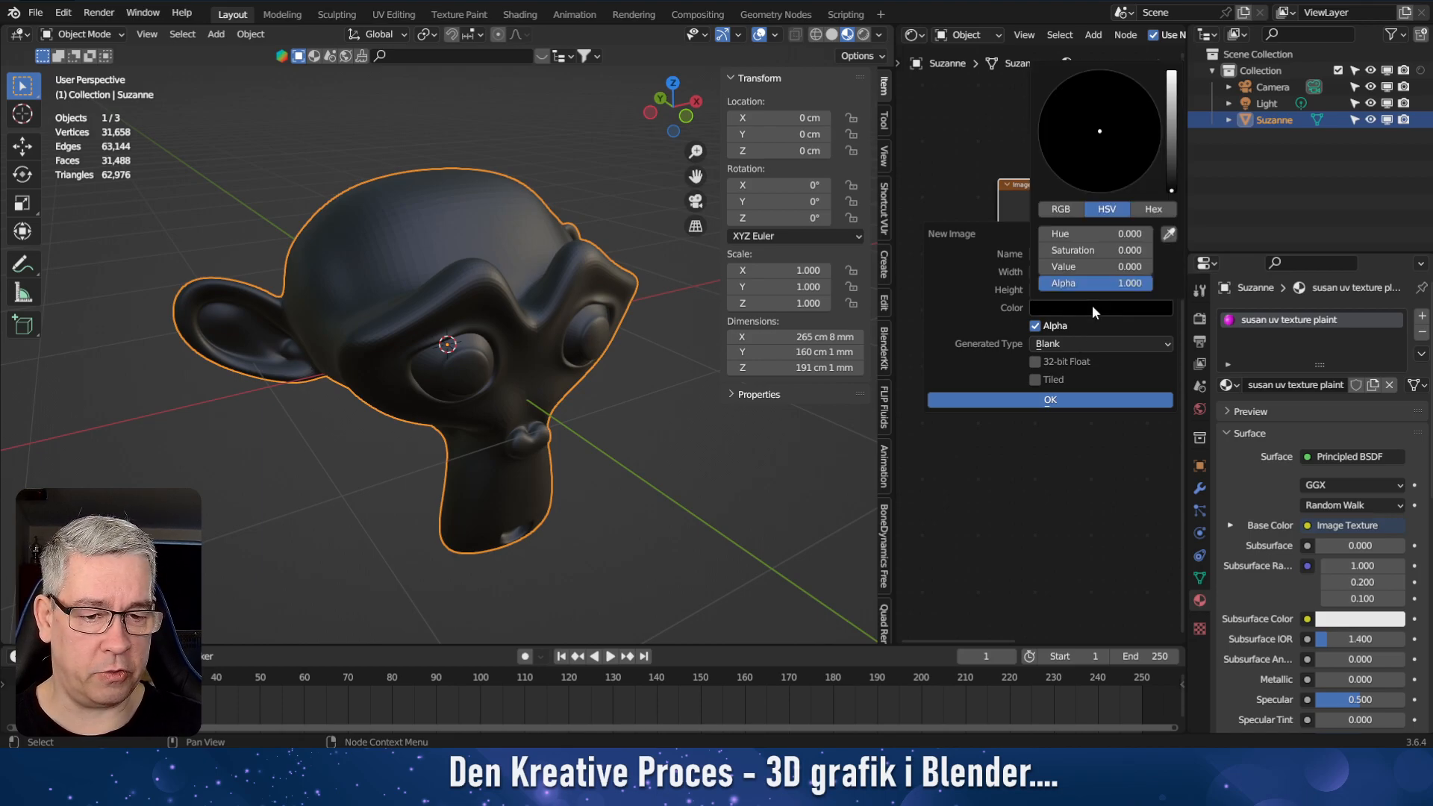
click(1170, 135)
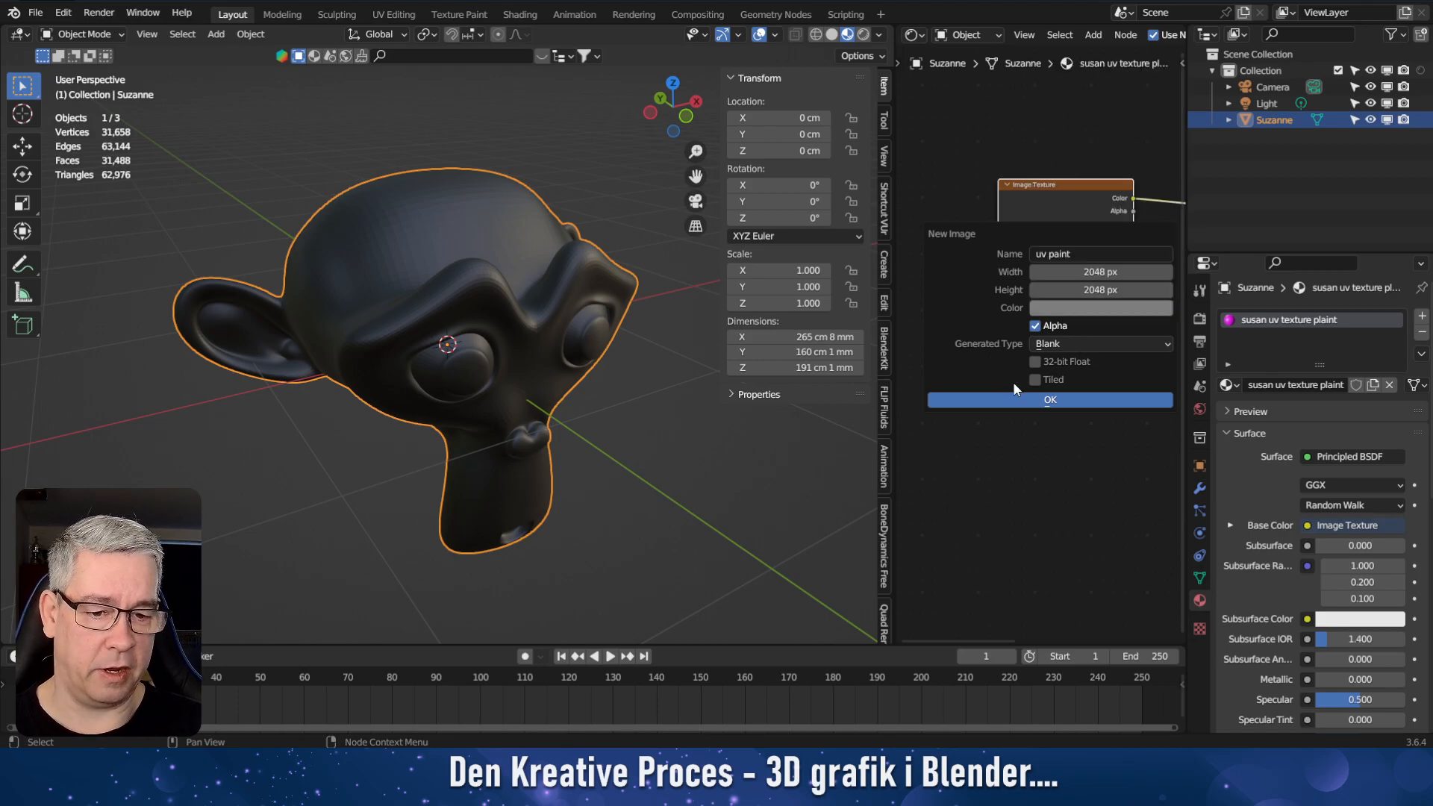
click(1034, 400)
Apply smooth shading to the Suzanne head.
middle_drag(554, 395, 701, 364)
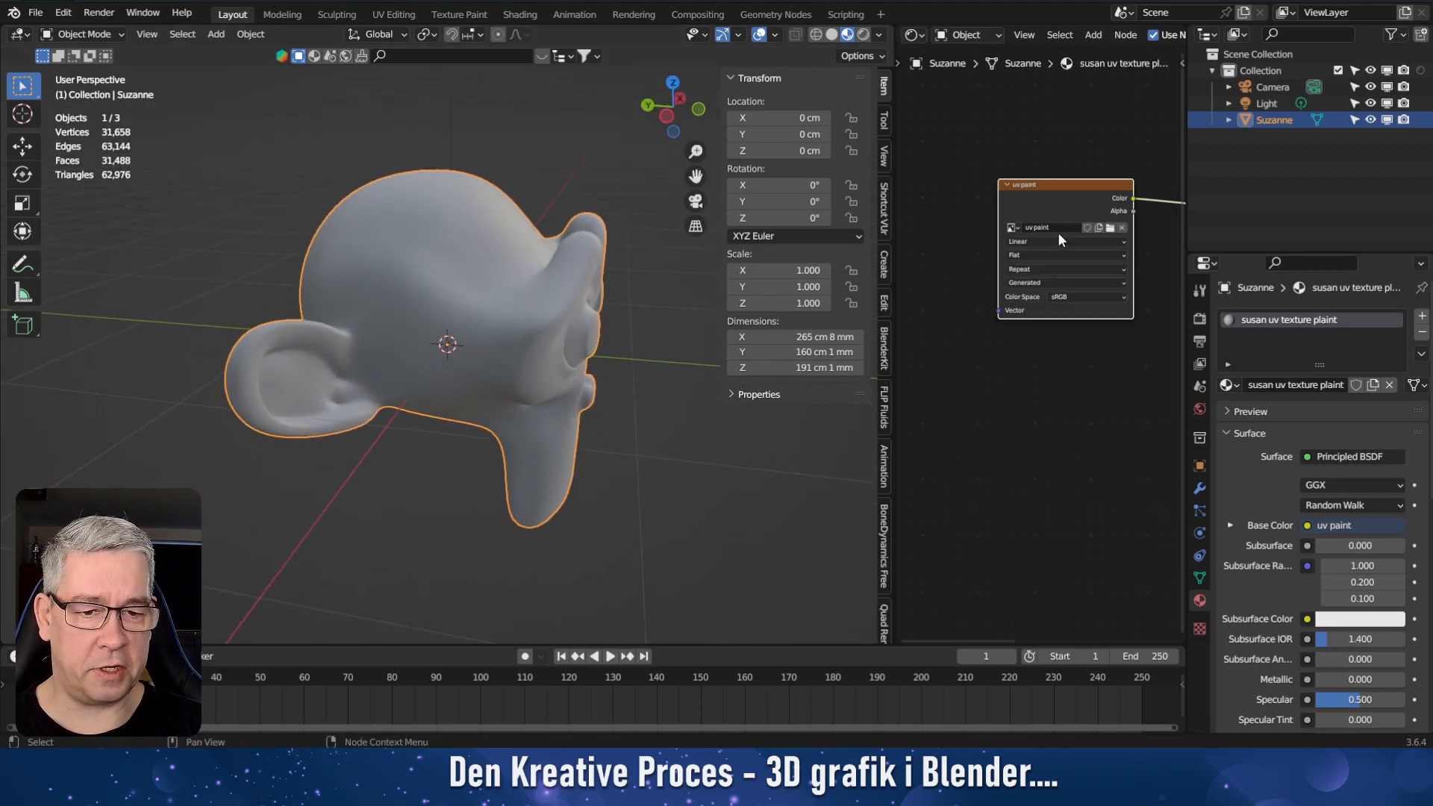
right_click(459, 233)
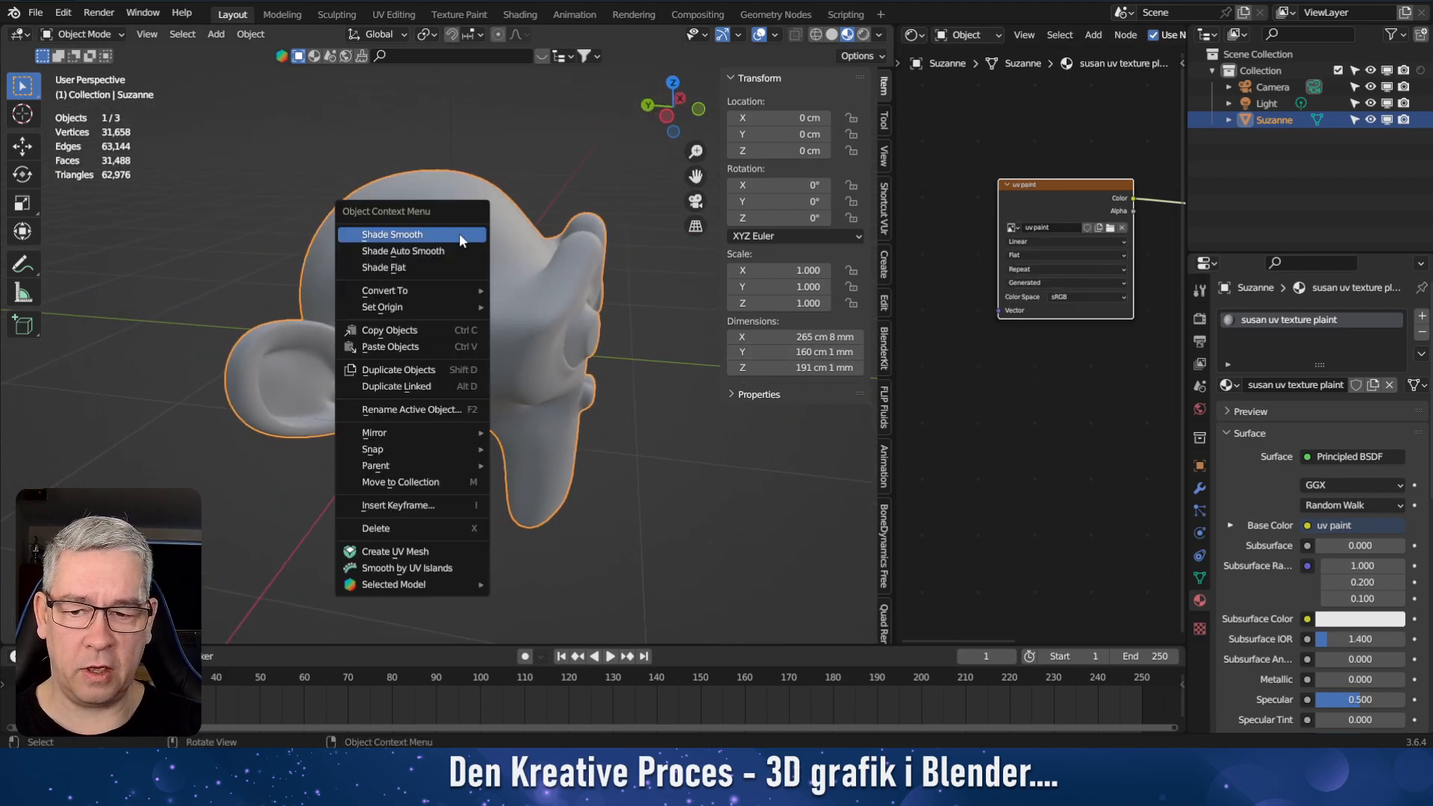
right_click(418, 248)
click(410, 248)
middle_drag(409, 247, 552, 329)
Switch Suzanne to Texture Paint mode and show the Draw brush's tool settings in the sidebar.
click(116, 34)
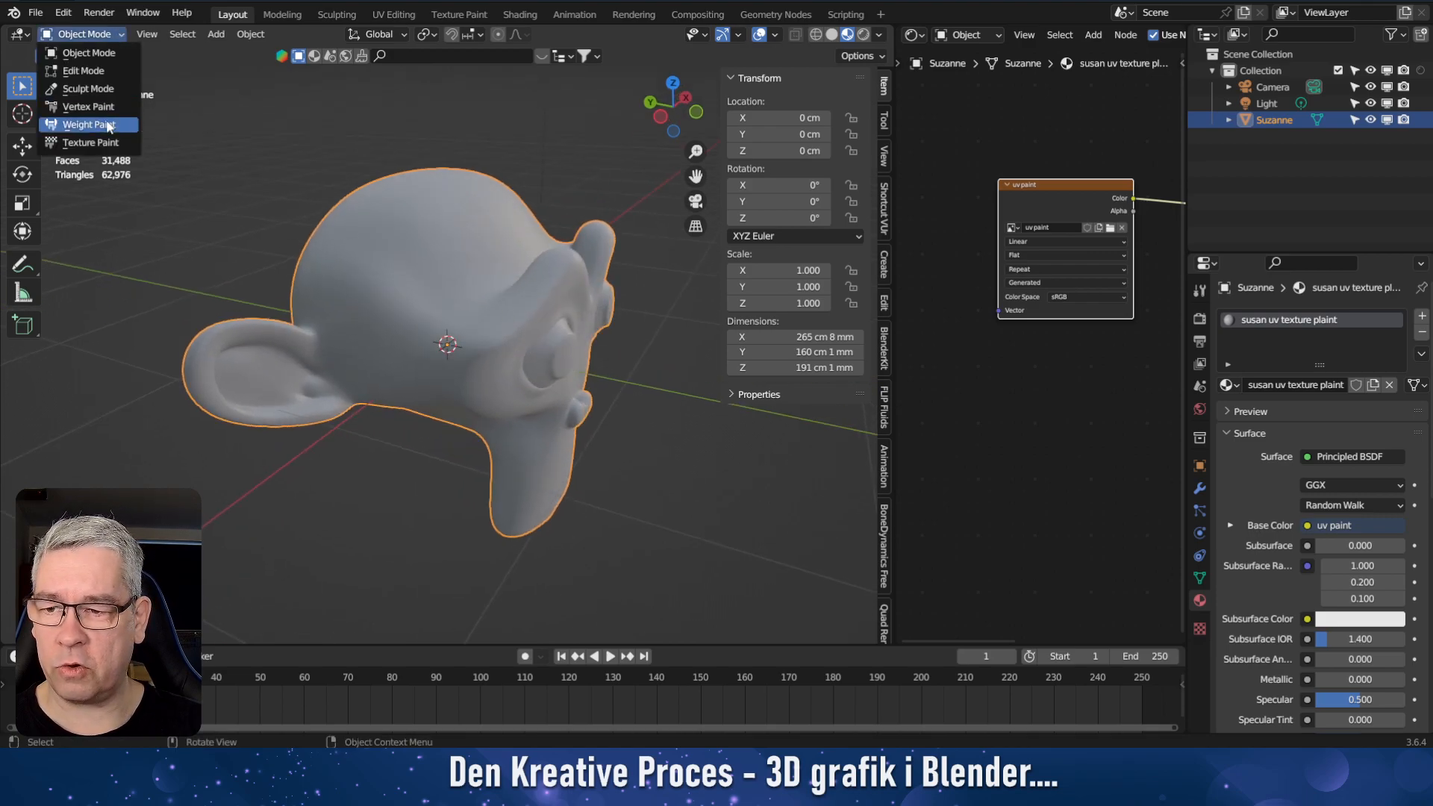
click(102, 142)
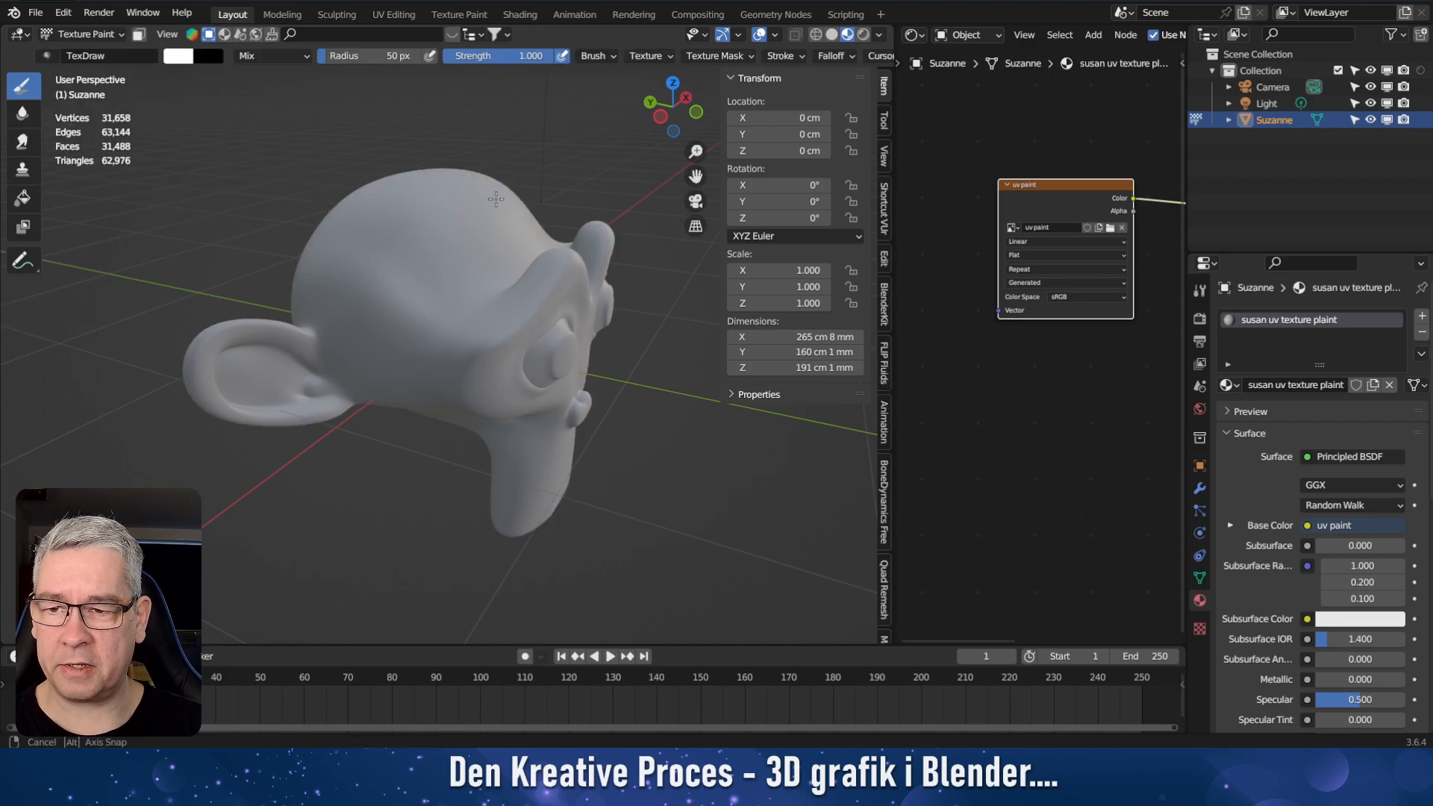
middle_drag(401, 216, 289, 136)
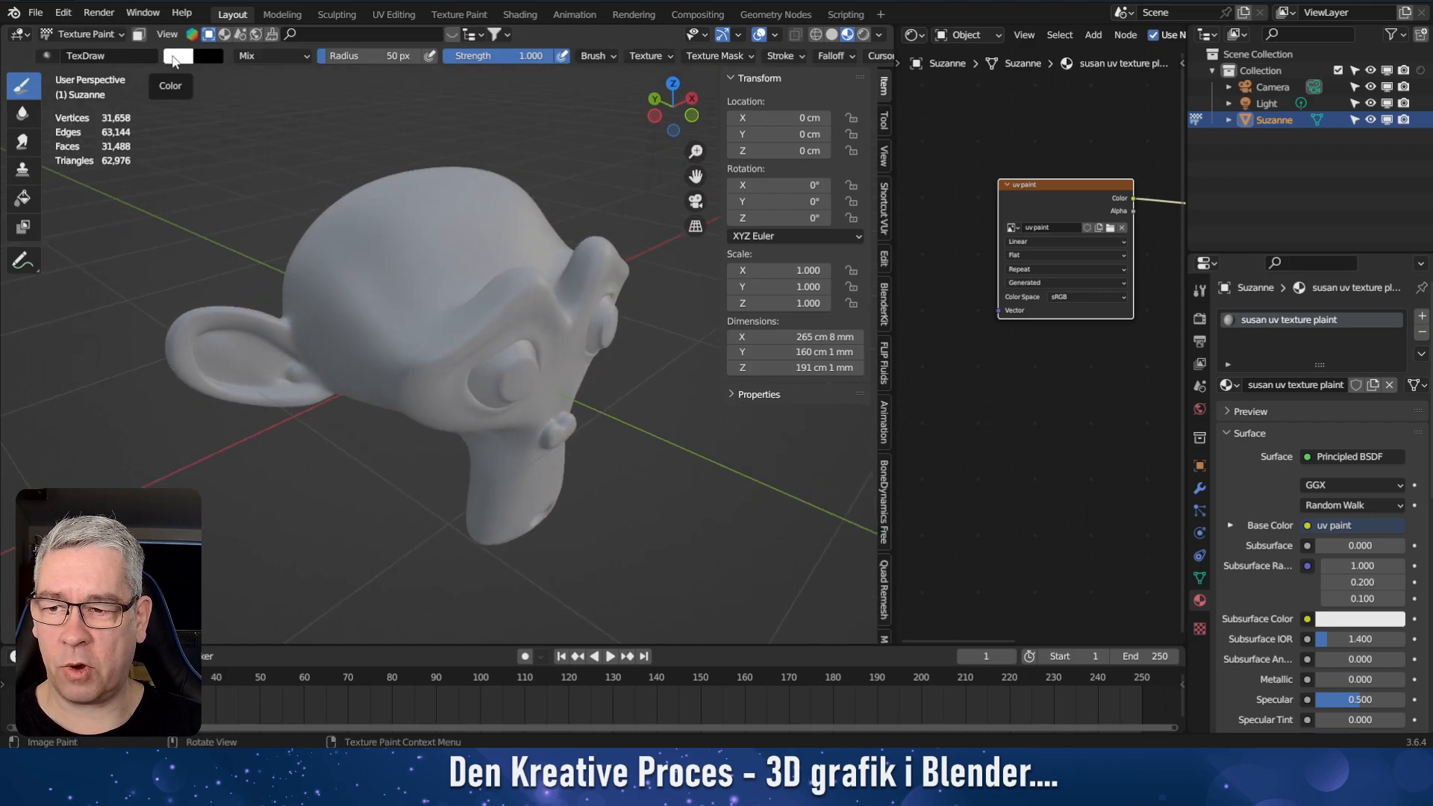
click(883, 123)
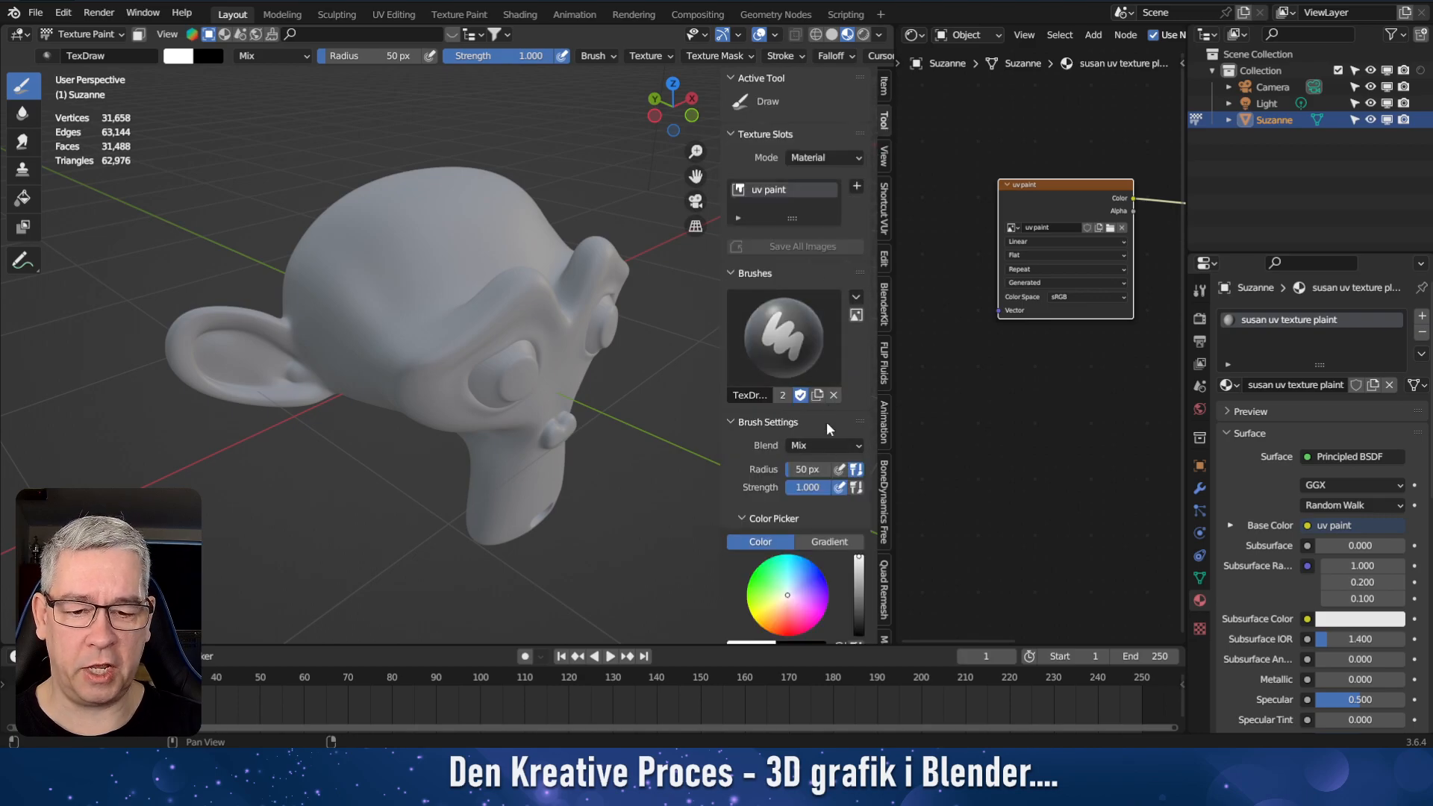
scroll(826, 428, down, 5)
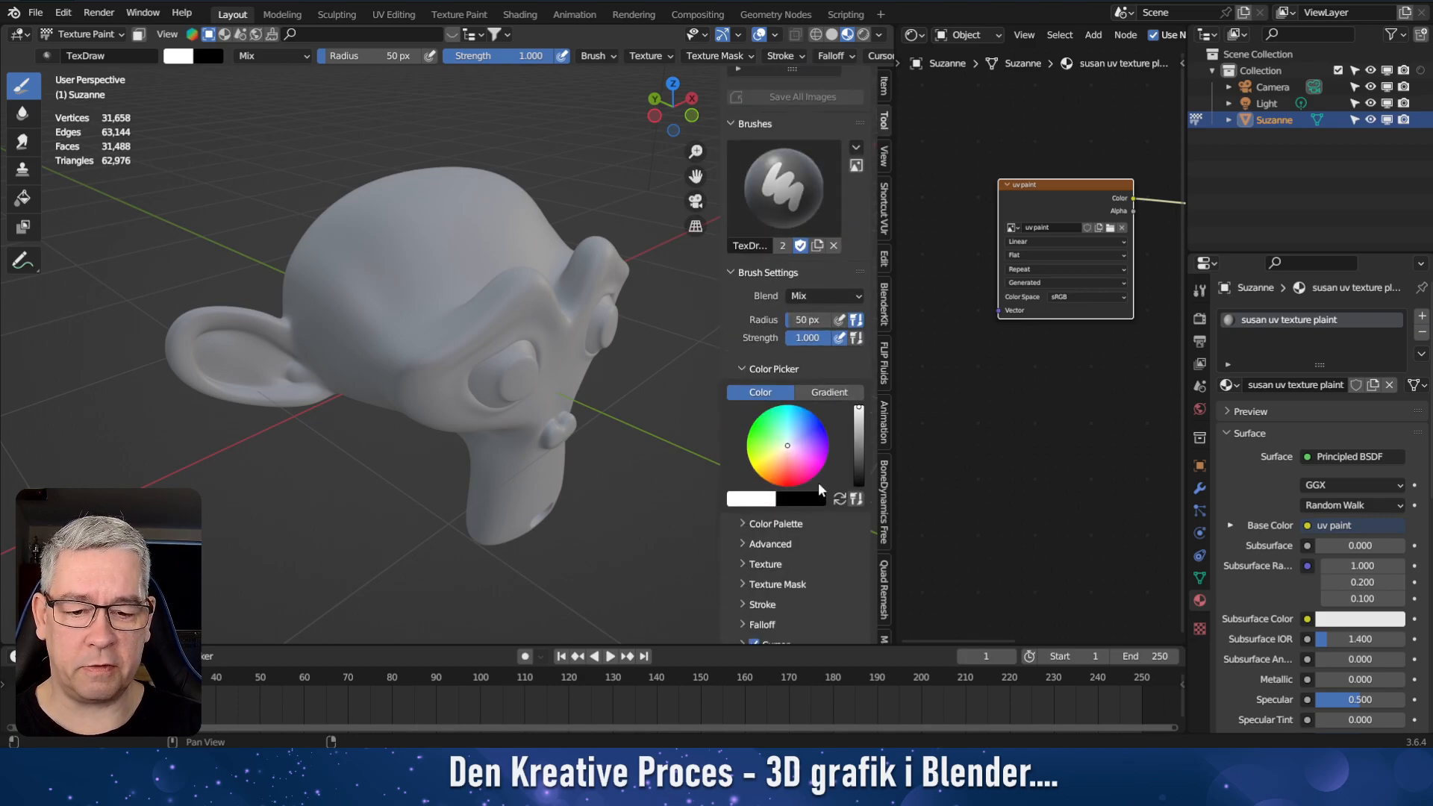
scroll(812, 441, up, 5)
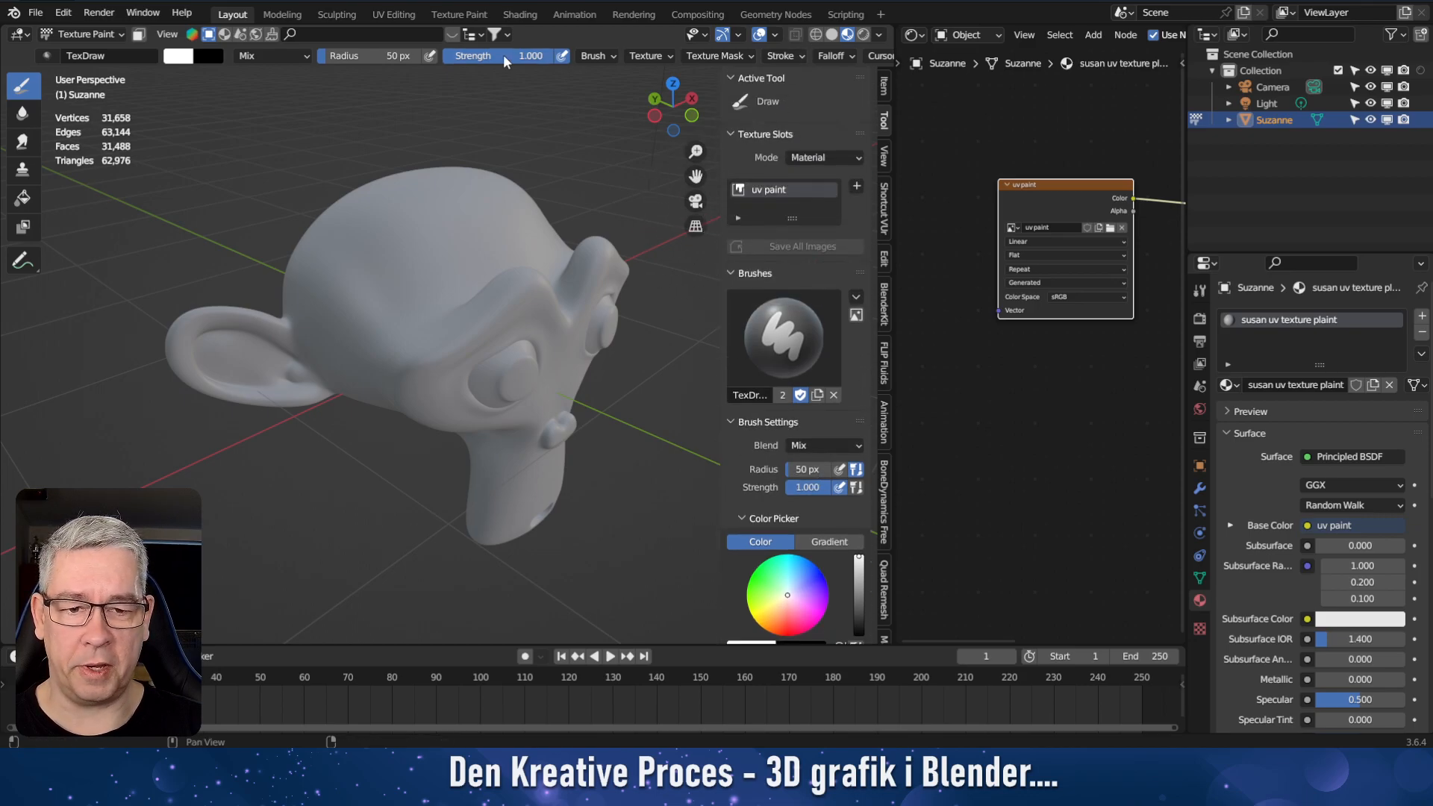
Paint several broad white strokes across the side of Suzanne's head with the 50 px brush.
drag(441, 224, 386, 267)
middle_drag(387, 268, 486, 291)
mouse_move(479, 263)
mouse_down()
mouse_move(431, 240)
mouse_move(333, 271)
mouse_up()
middle_drag(333, 271, 469, 239)
mouse_move(469, 239)
mouse_down()
mouse_move(448, 220)
mouse_move(514, 300)
mouse_move(515, 287)
mouse_up()
middle_drag(515, 288, 512, 284)
Reduce the brush radius to 34 px and paint another white stroke above Suzanne's brow.
key(f)
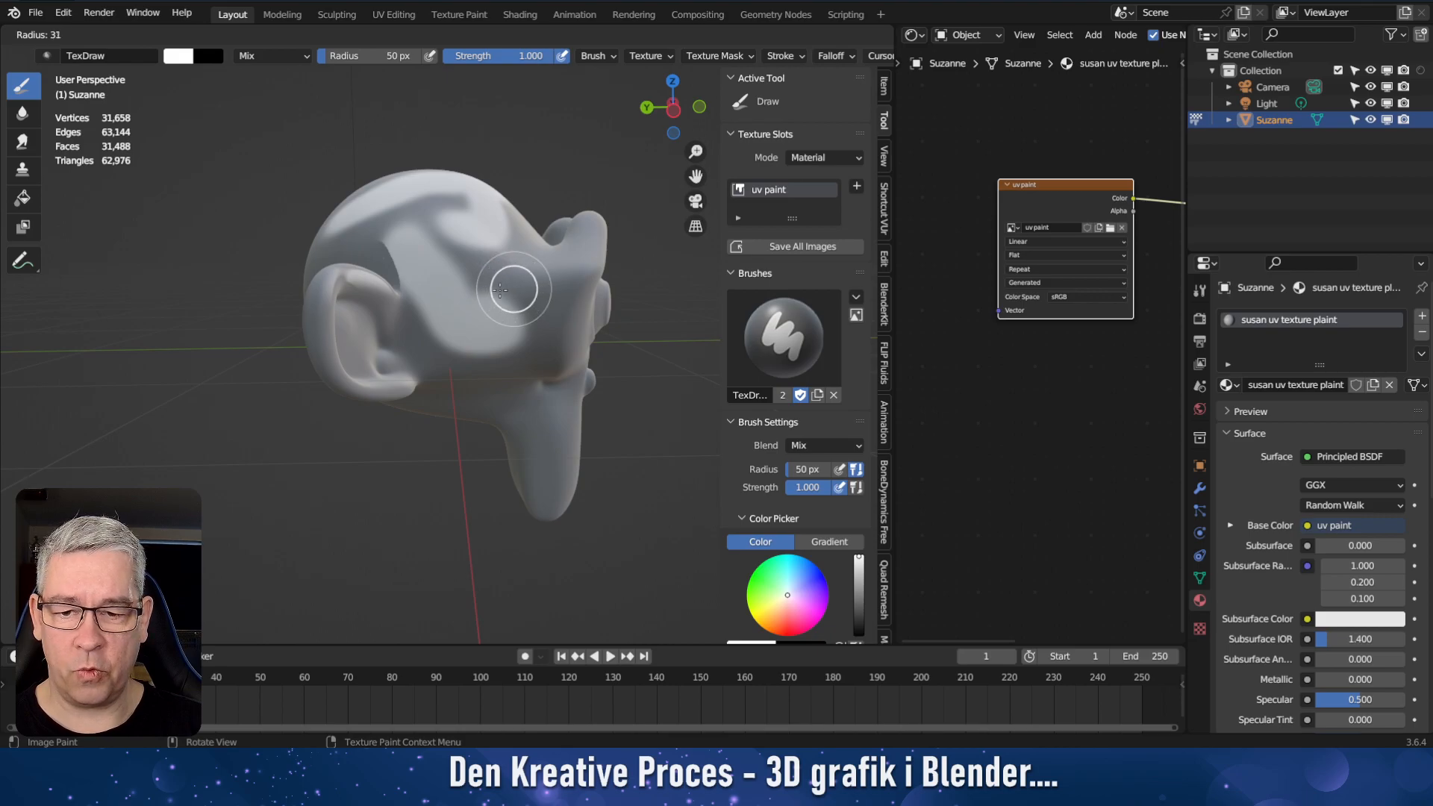
click(501, 290)
middle_drag(500, 290, 504, 298)
mouse_move(504, 298)
mouse_down()
mouse_move(421, 266)
mouse_move(520, 276)
mouse_move(487, 275)
mouse_up()
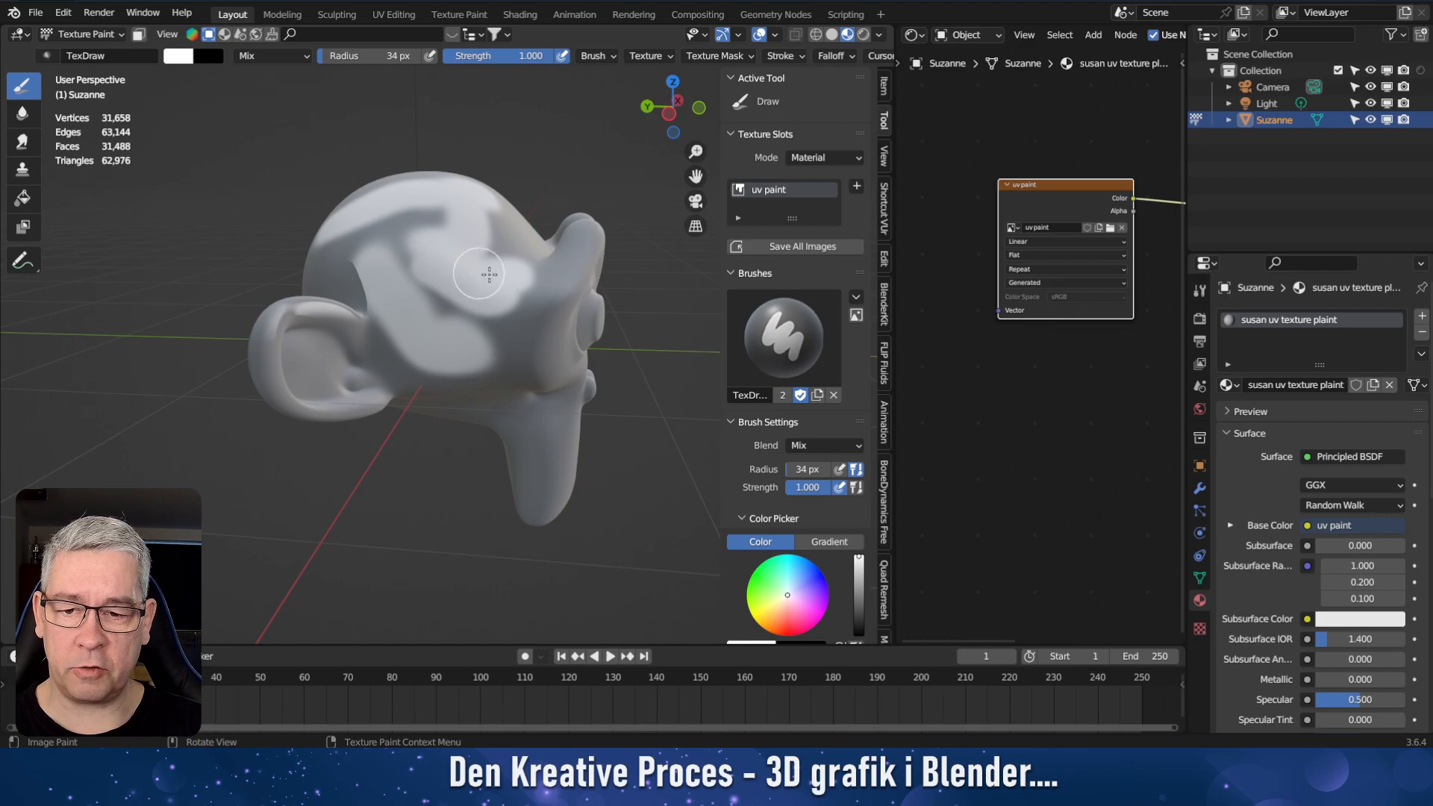
Change the brush color to bright green and paint strokes over the white area on Suzanne's head.
middle_drag(487, 275, 449, 273)
click(178, 56)
click(191, 124)
drag(437, 268, 347, 251)
mouse_move(478, 259)
mouse_down()
mouse_move(406, 317)
mouse_move(515, 306)
mouse_move(455, 362)
mouse_move(448, 227)
mouse_up()
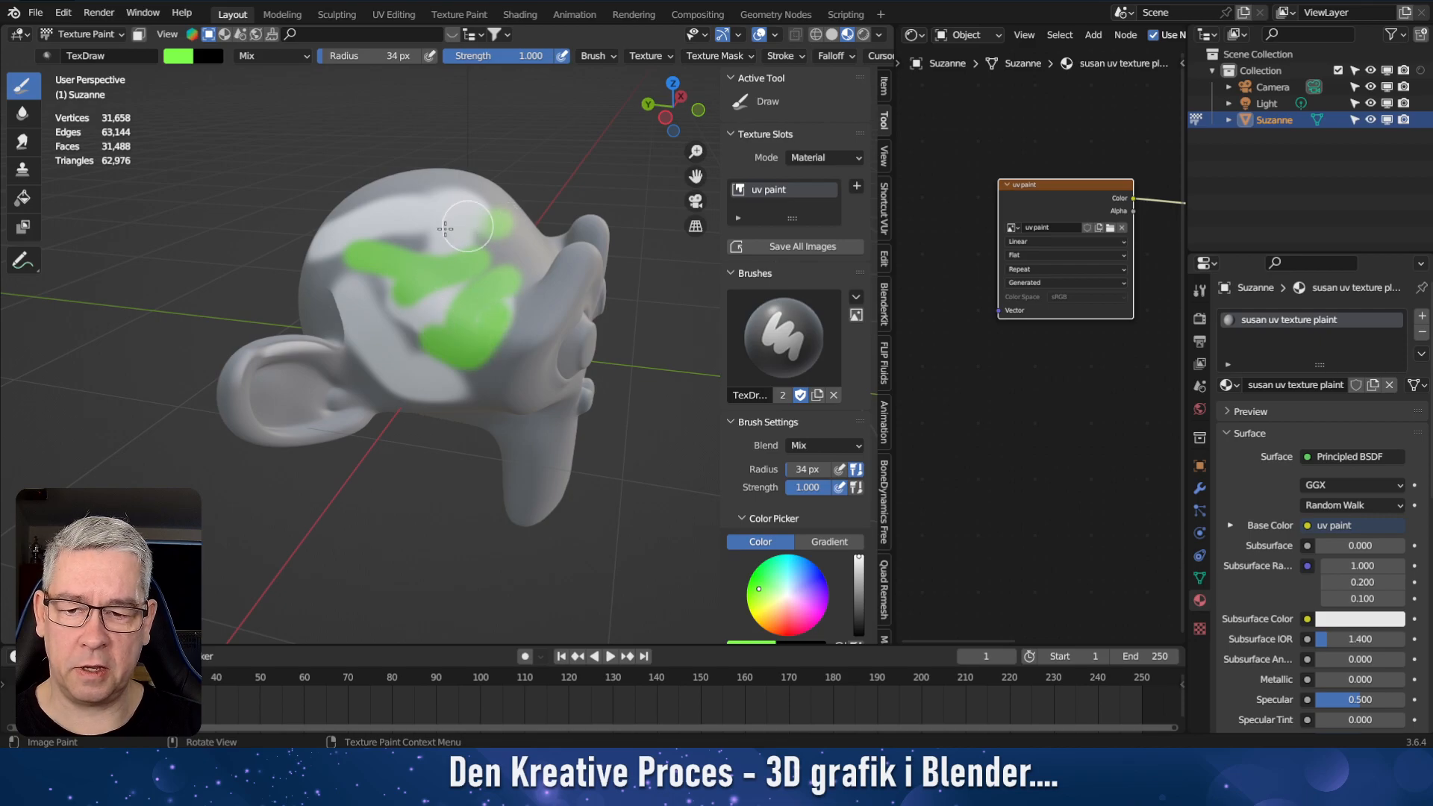
middle_drag(471, 224, 497, 224)
drag(500, 220, 395, 242)
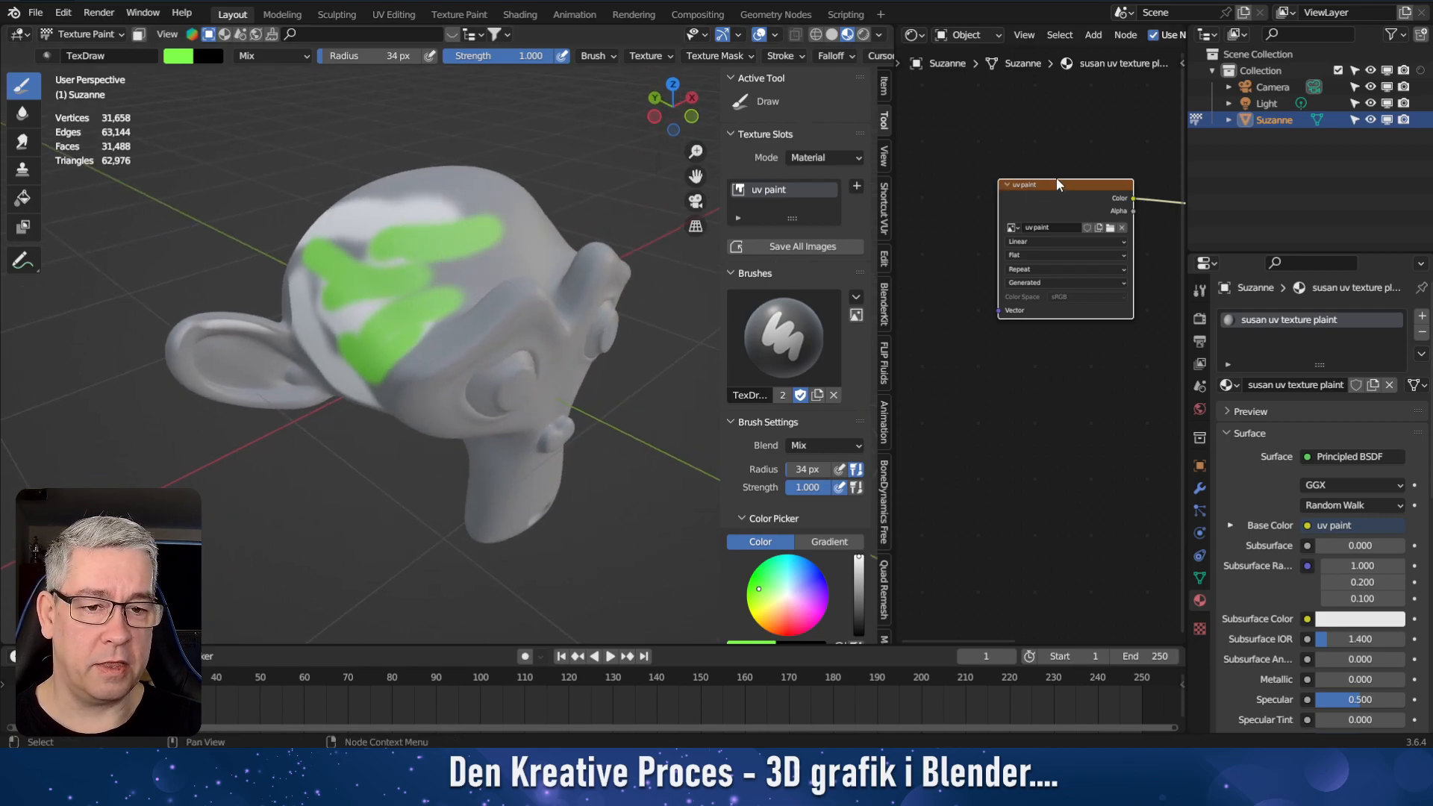
Change the Shader Editor area to the Image Editor and frame the "uv paint" image to inspect the painted texture.
click(915, 35)
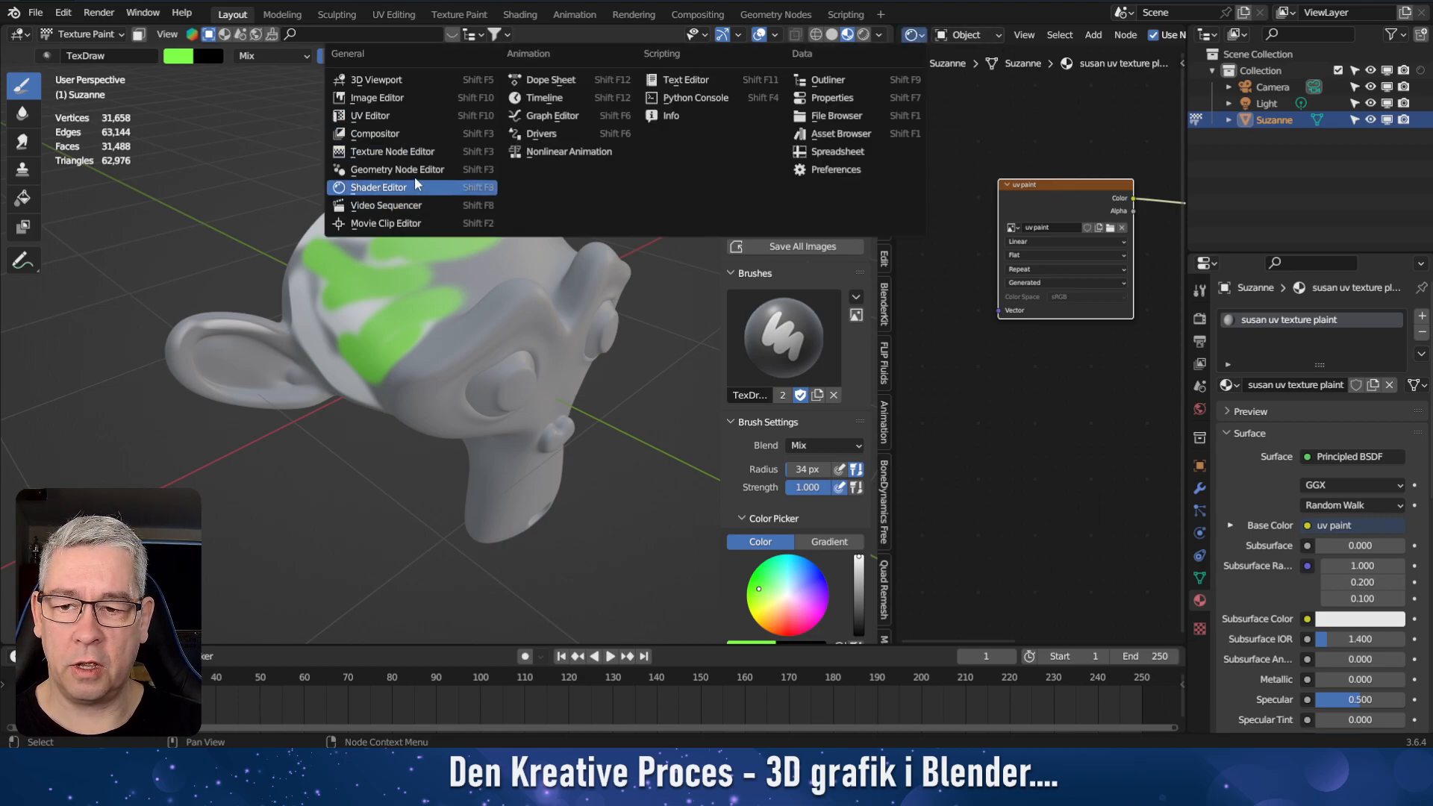
click(399, 101)
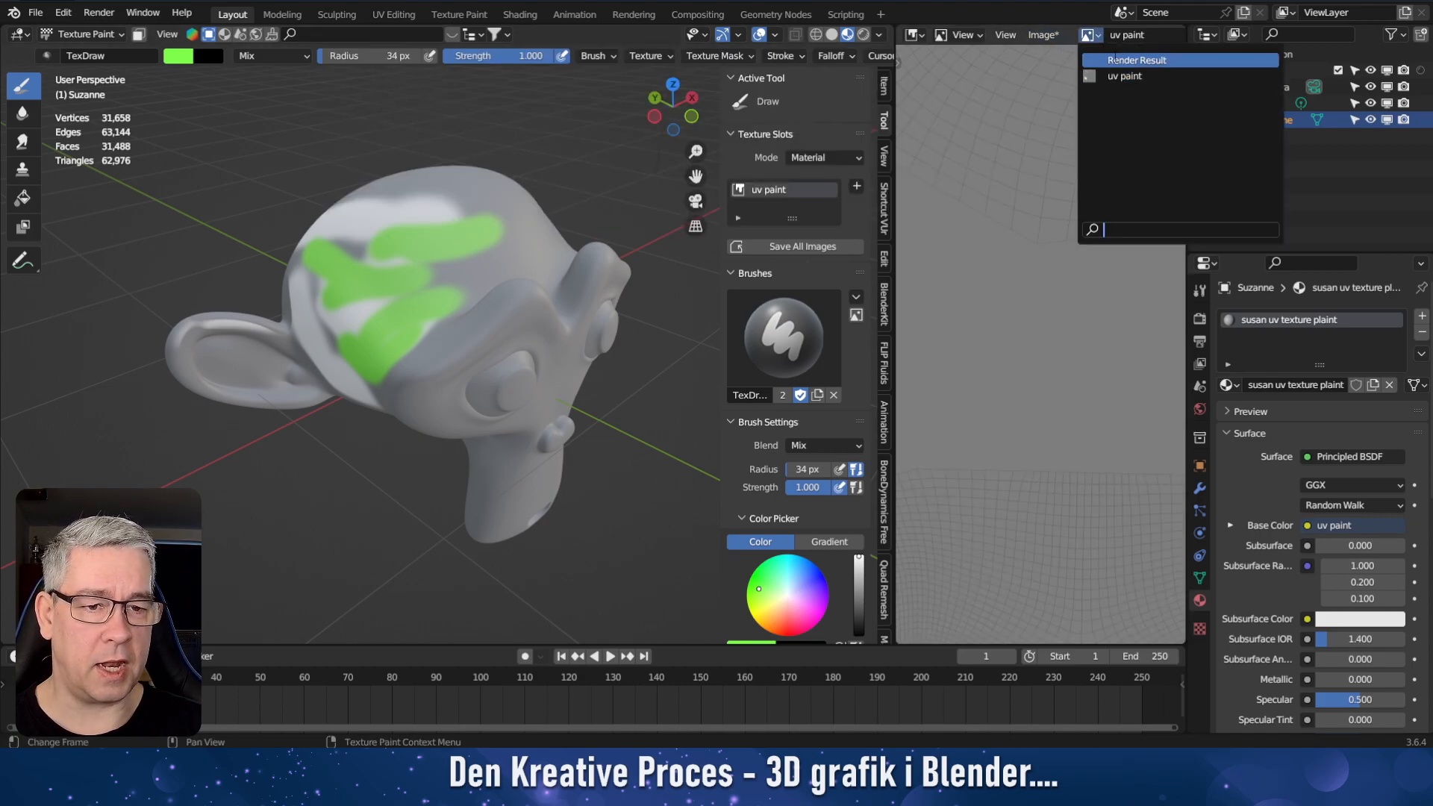
key(Escape)
key(Home)
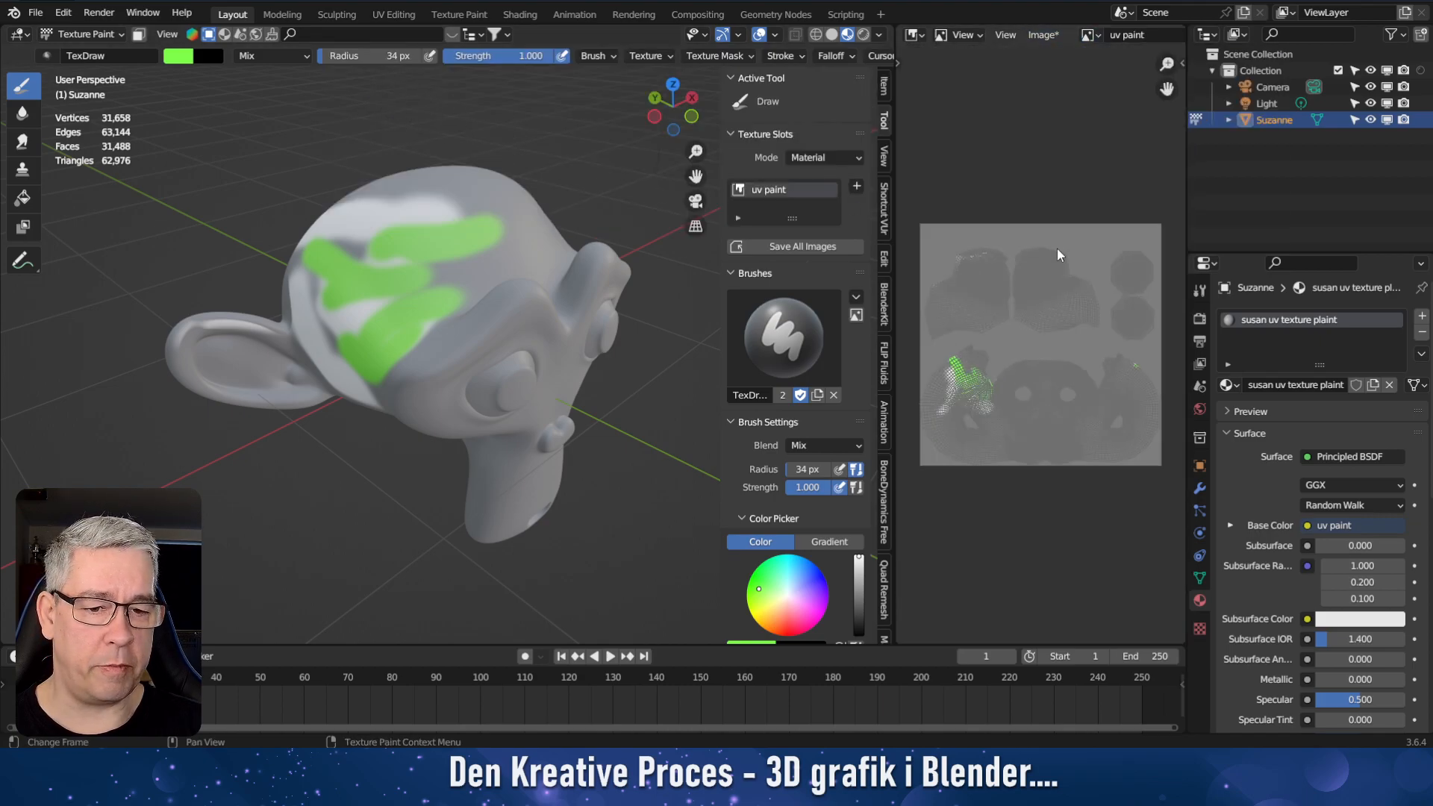
scroll(1042, 320, up, 4)
click(1043, 35)
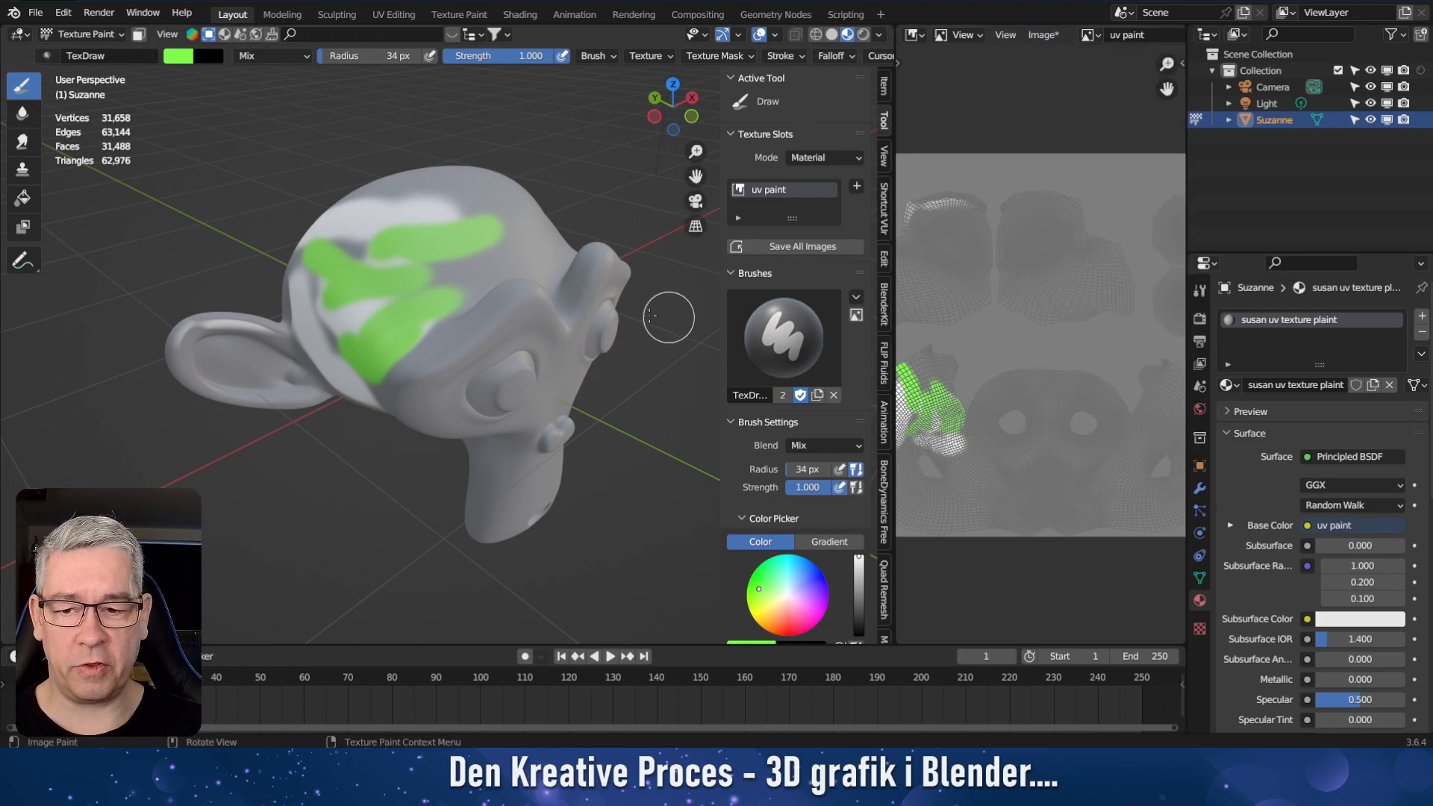
Paint green strokes over the crown and the opposite side of Suzanne's head.
middle_drag(641, 306, 459, 240)
drag(537, 237, 565, 214)
mouse_move(592, 291)
middle_down()
mouse_move(531, 262)
mouse_move(517, 232)
middle_up()
mouse_move(506, 237)
mouse_down()
mouse_move(409, 326)
mouse_move(403, 350)
mouse_up()
mouse_move(403, 351)
middle_down()
mouse_move(522, 383)
mouse_move(540, 374)
middle_up()
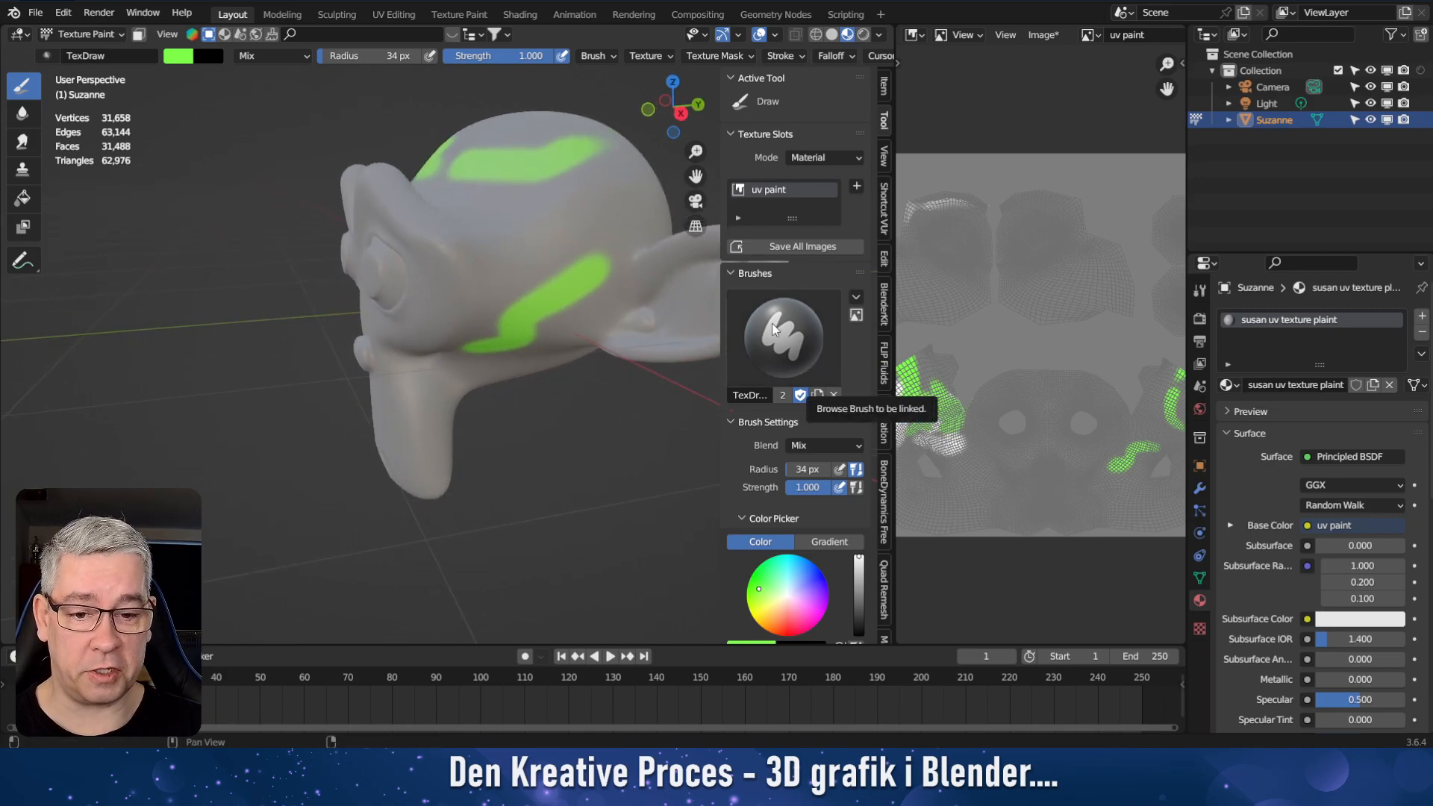
mouse_move(654, 282)
middle_down()
mouse_move(635, 345)
mouse_move(519, 195)
mouse_move(676, 258)
middle_up()
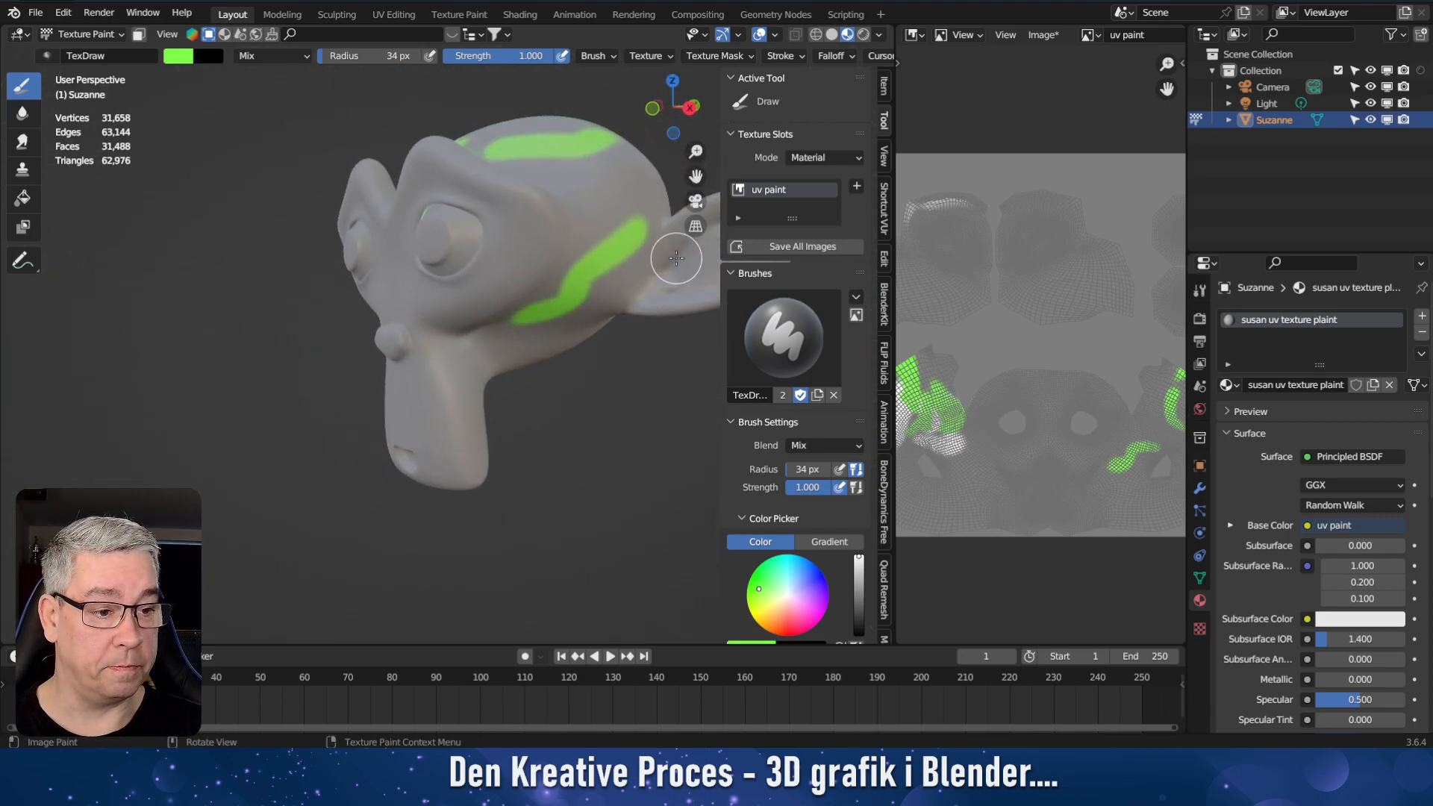